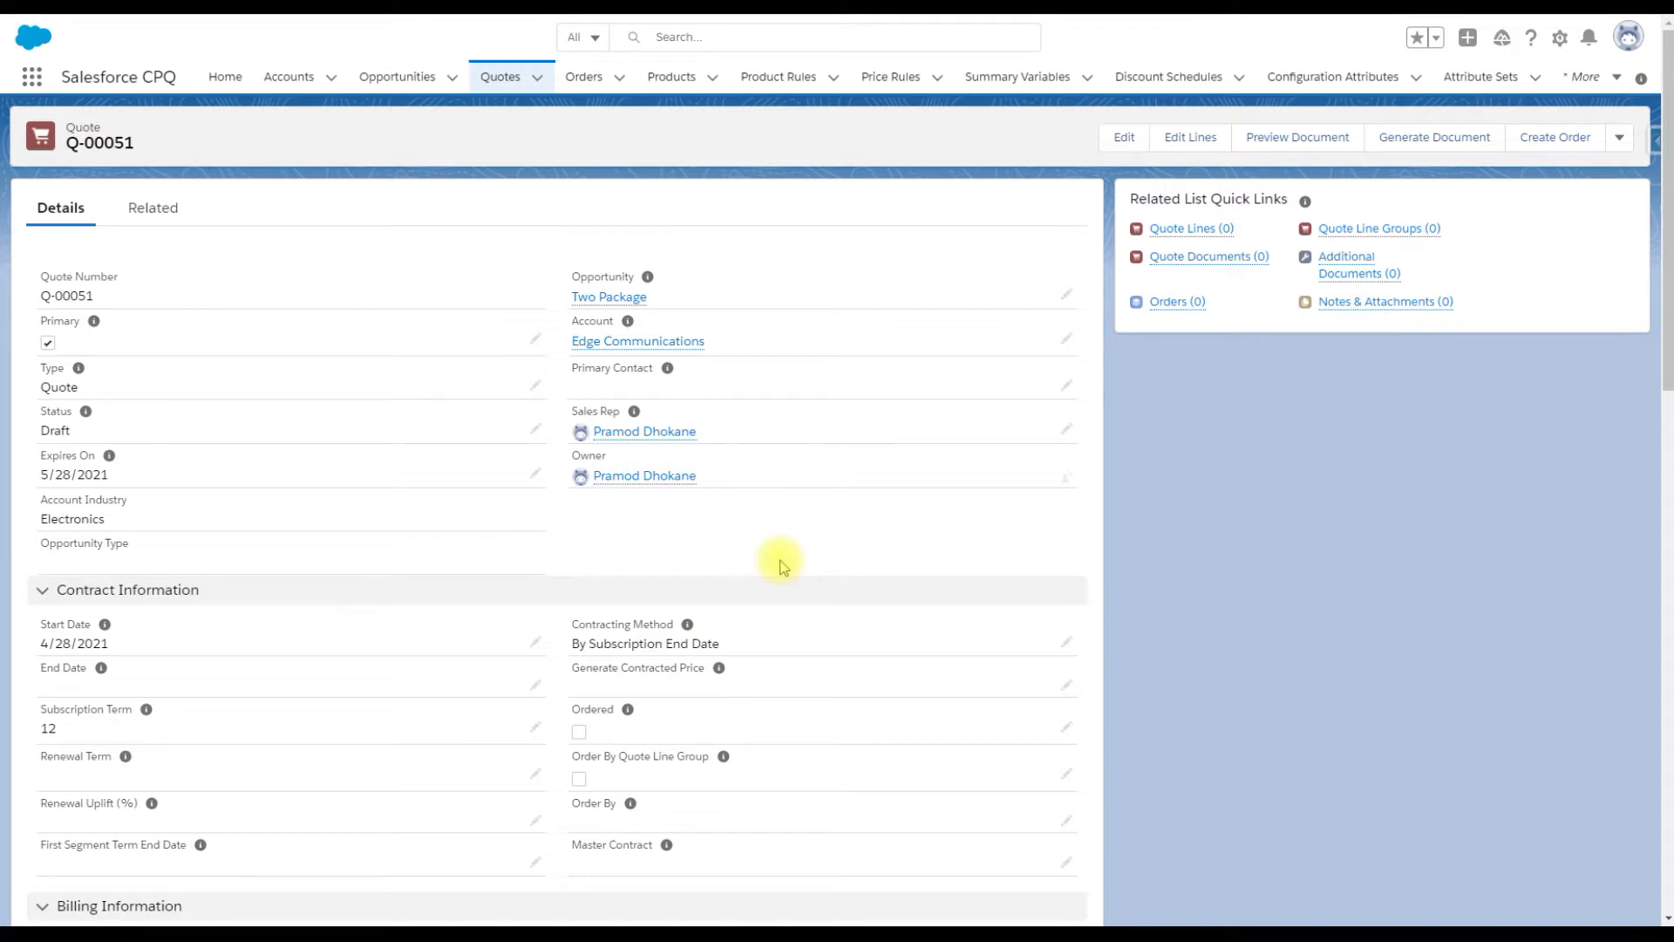
Open the line editor of quote Q-00051 with the Standard Price Book and add a first line group
scroll(647, 745, down, 1)
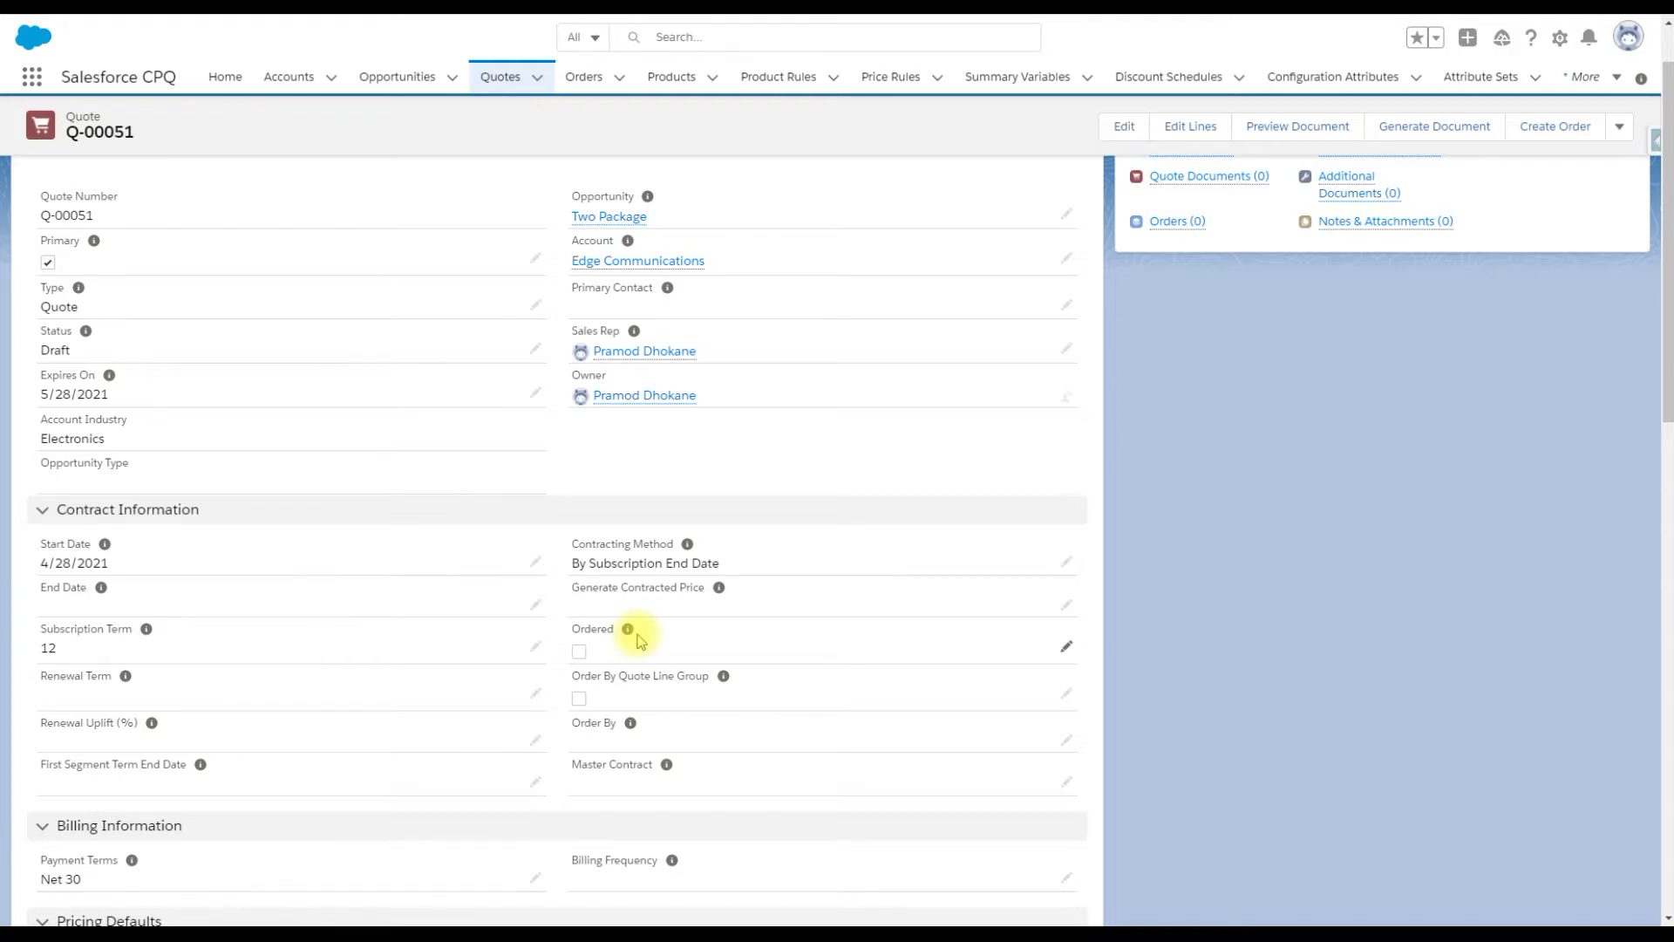
scroll(641, 640, up, 1)
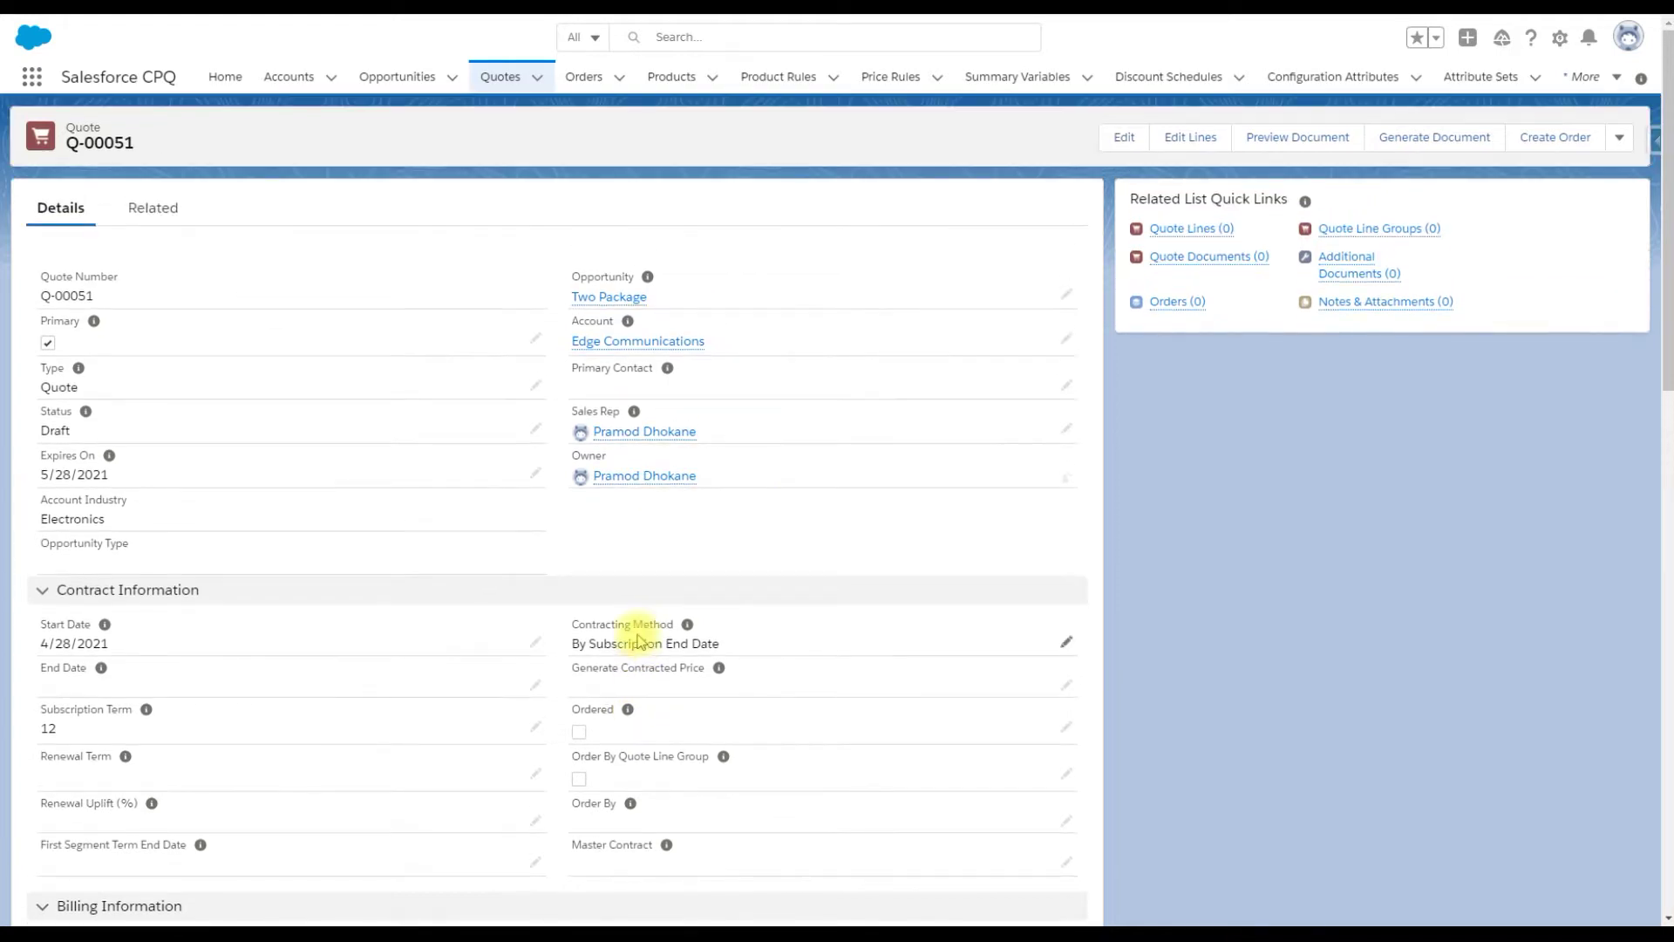
click(1220, 145)
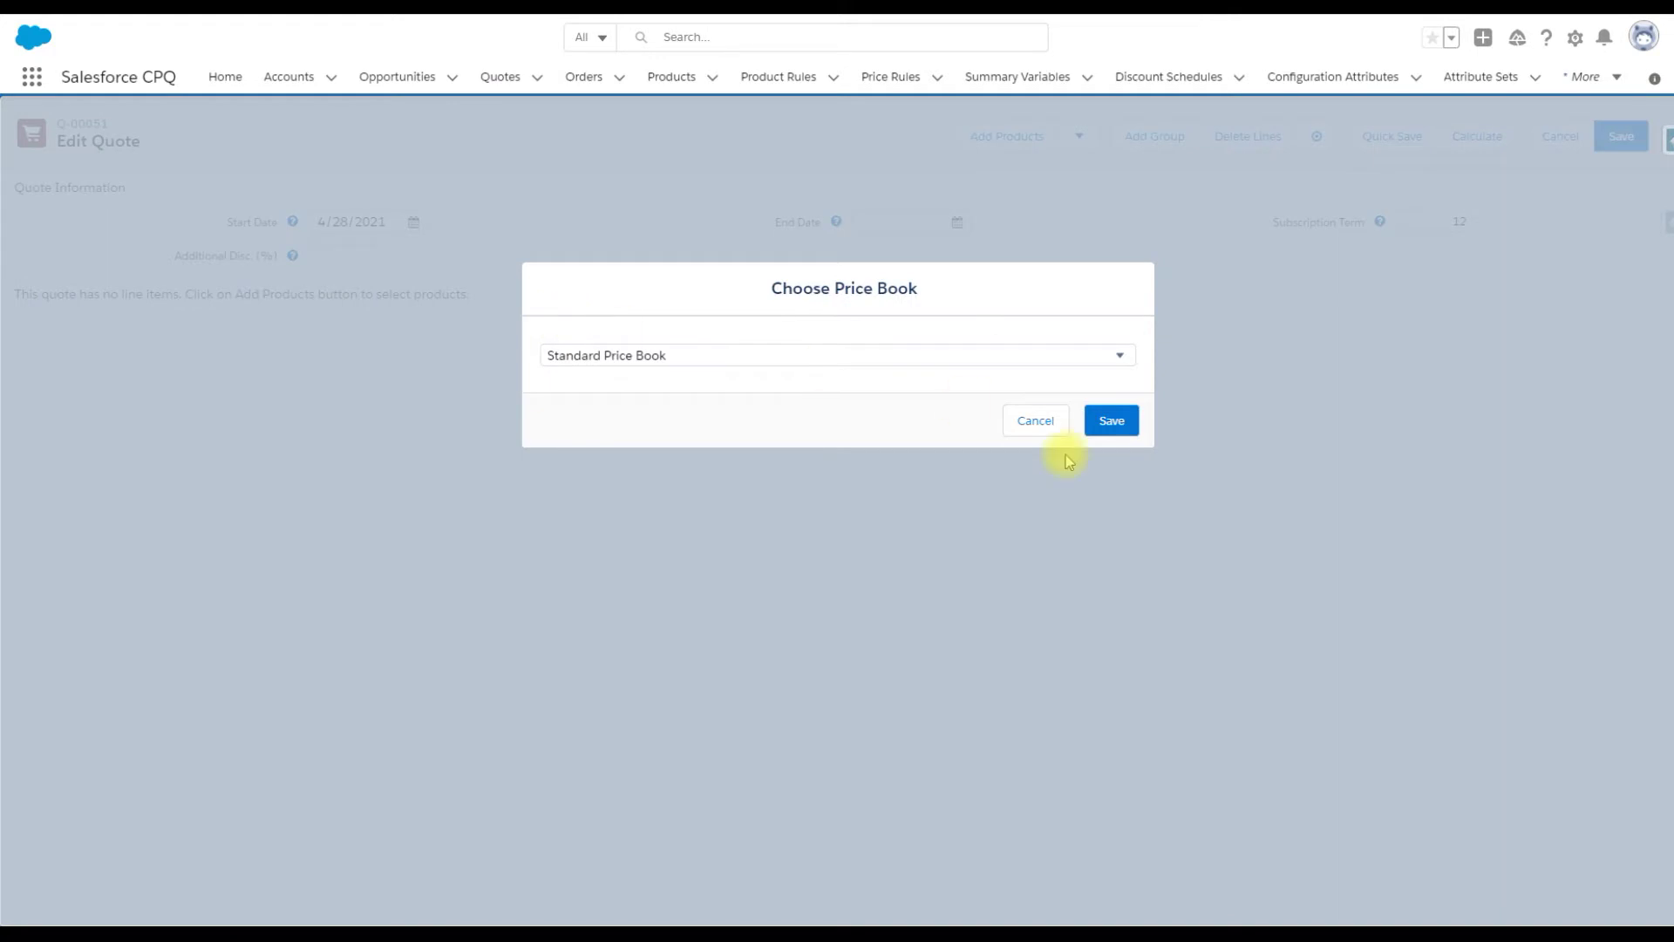
click(1123, 429)
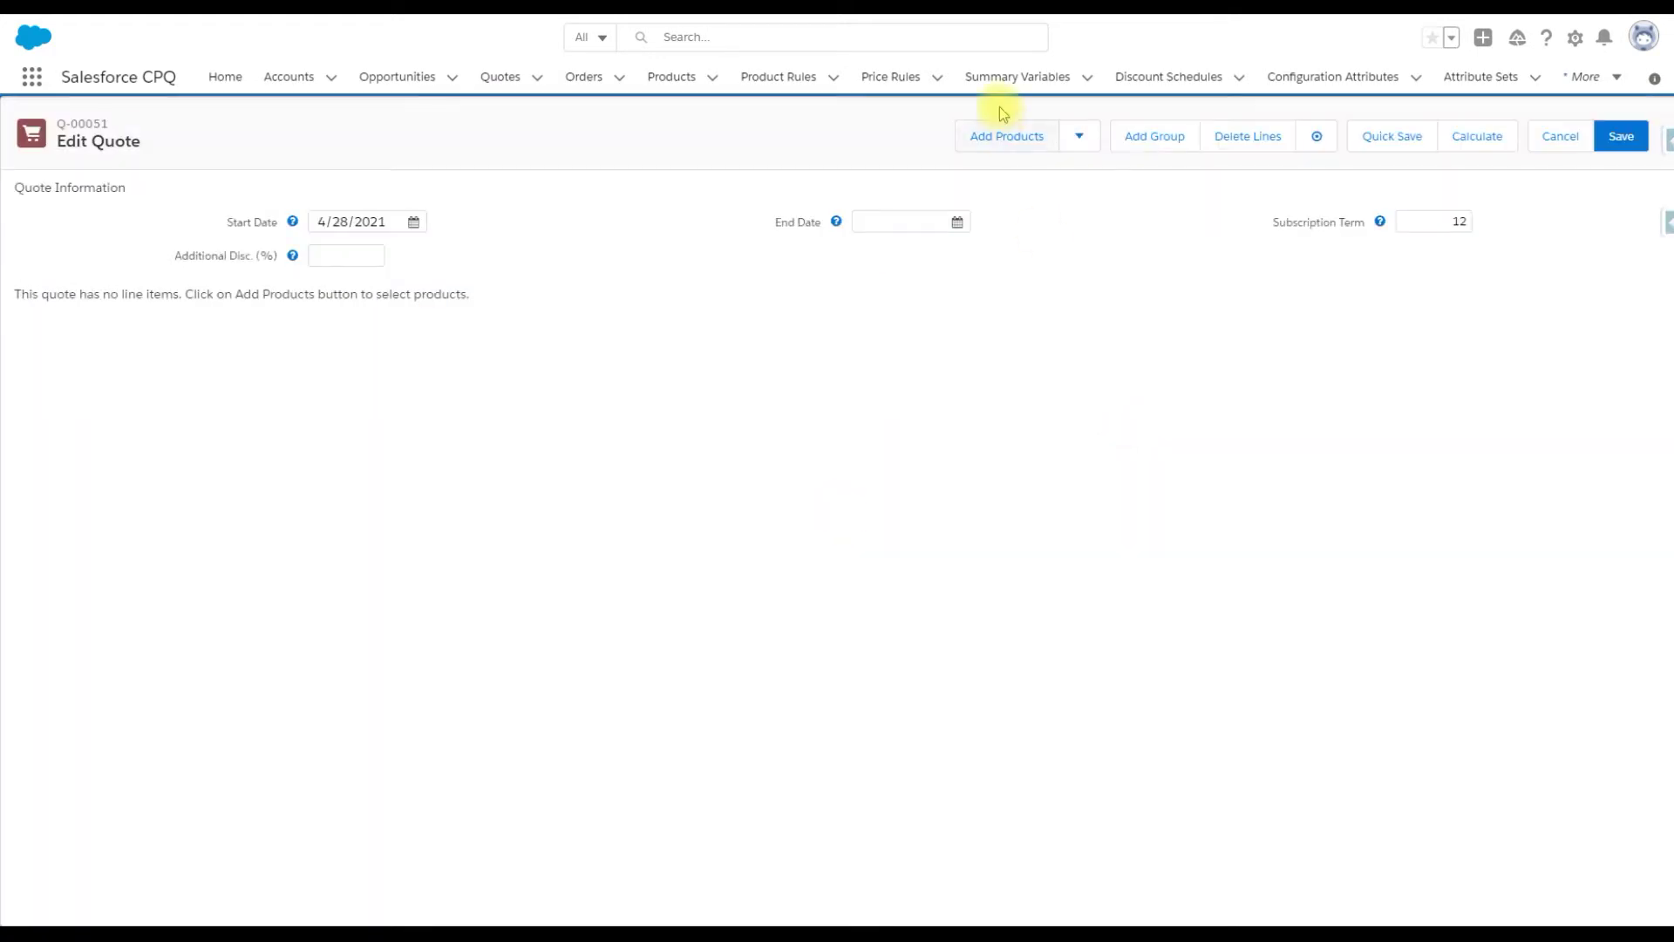
click(1143, 155)
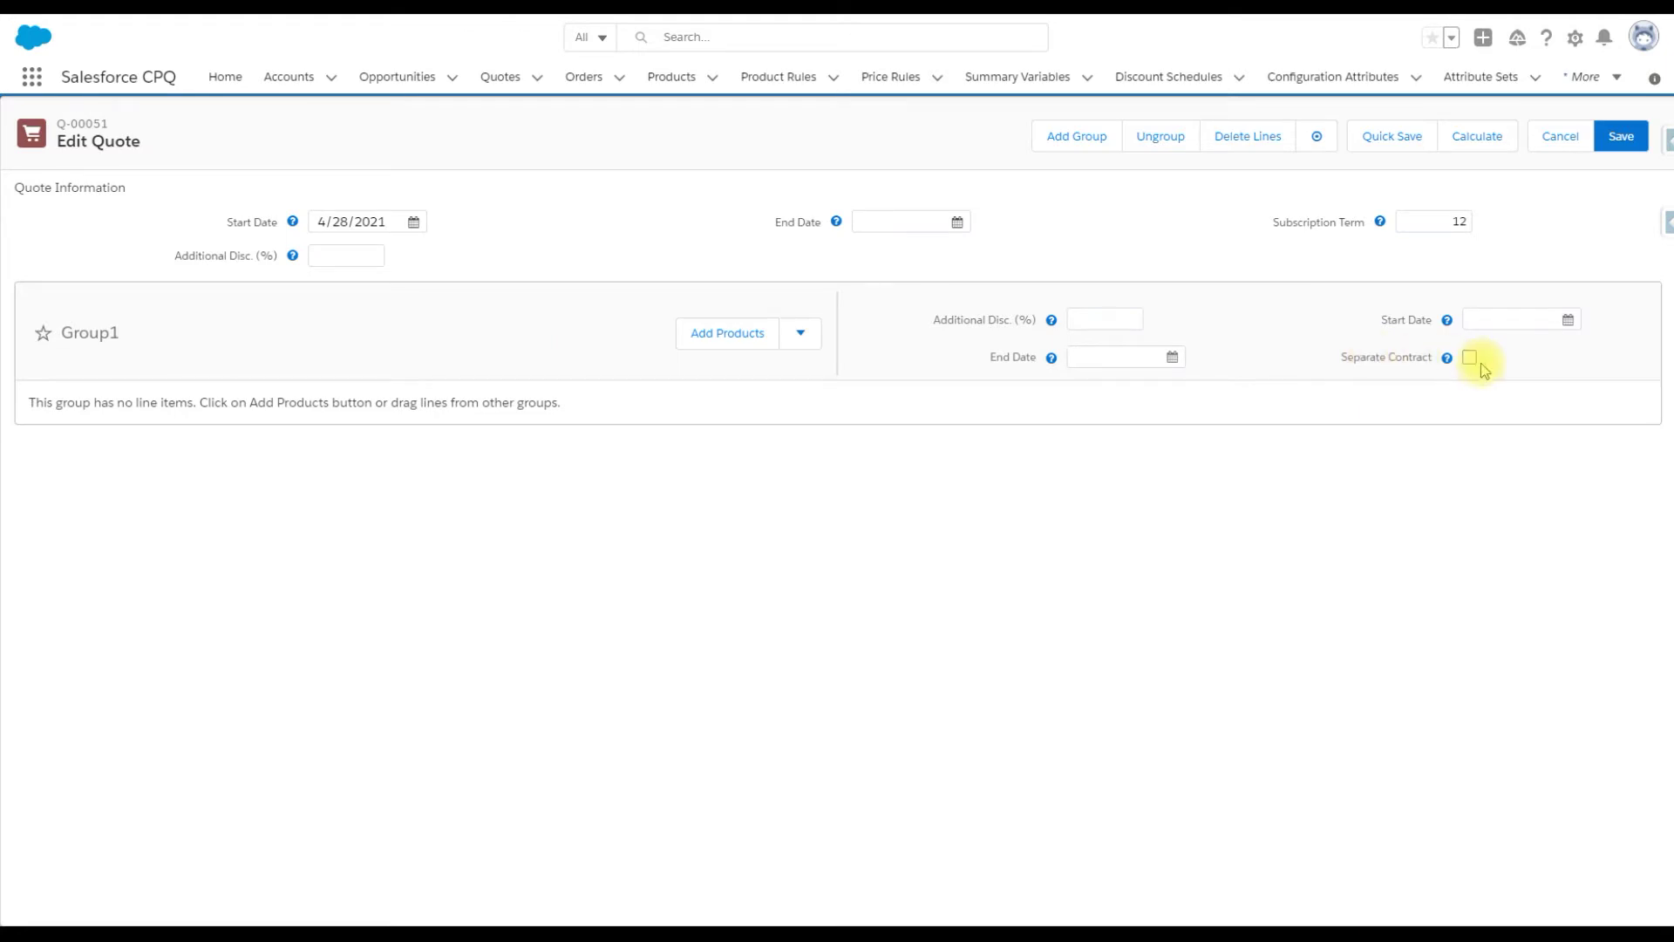
Switch to Object Manager in Setup and open the Line Editor field set of the Quote Line Group object
mouse_move(1395, 375)
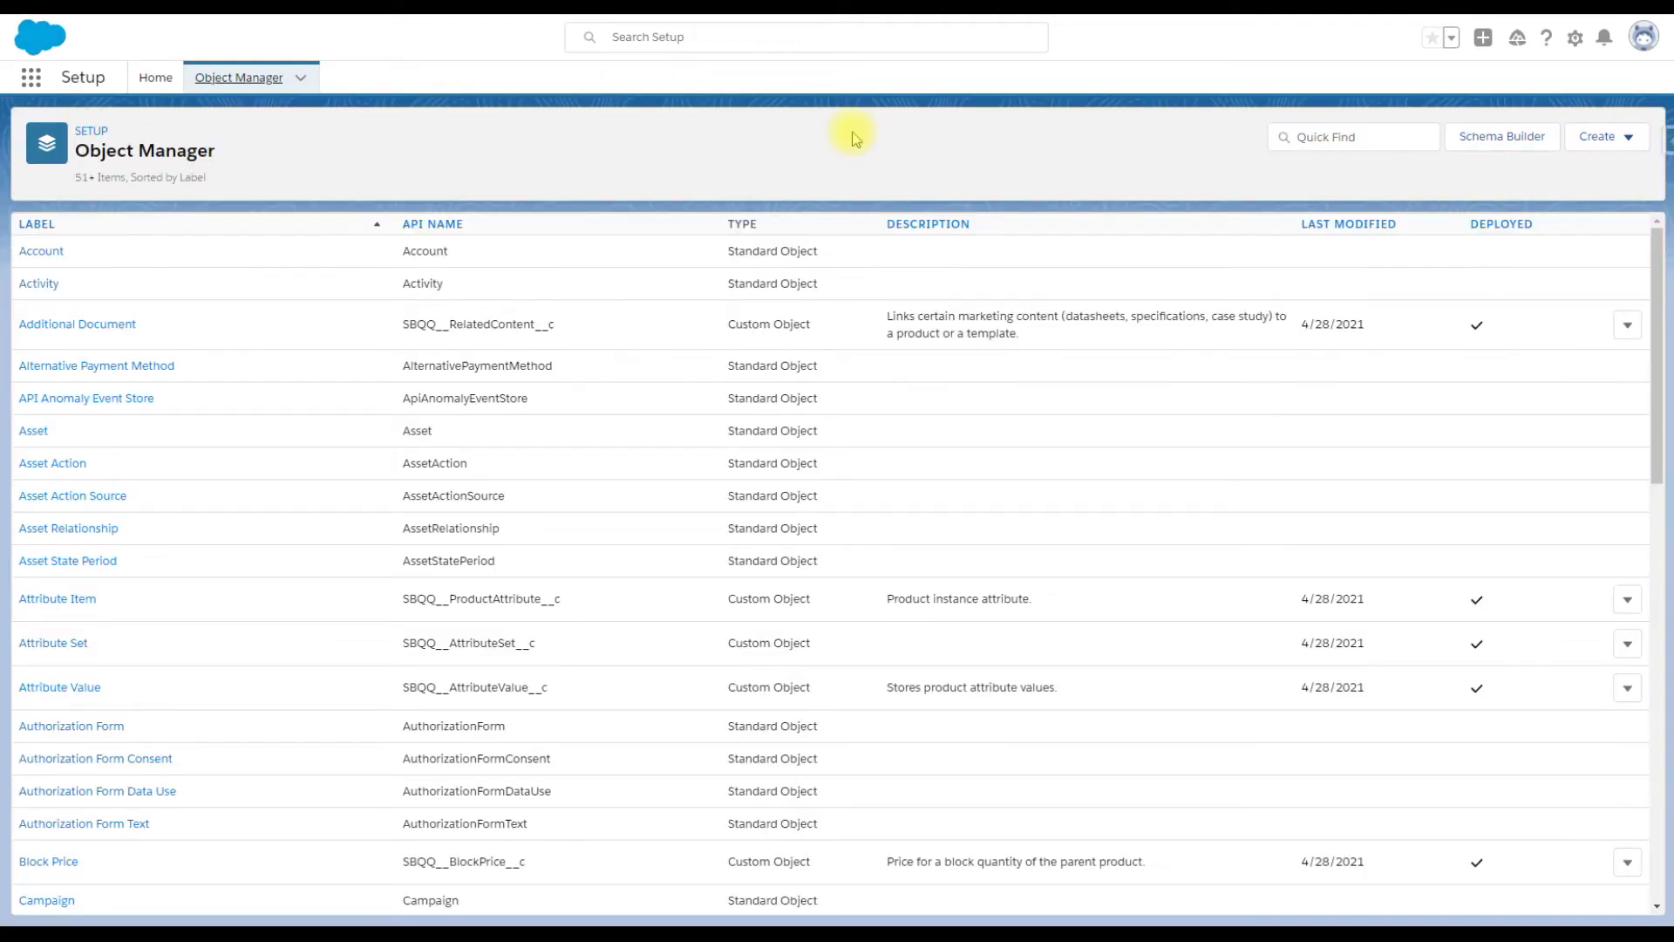
click(1374, 135)
text(quote )
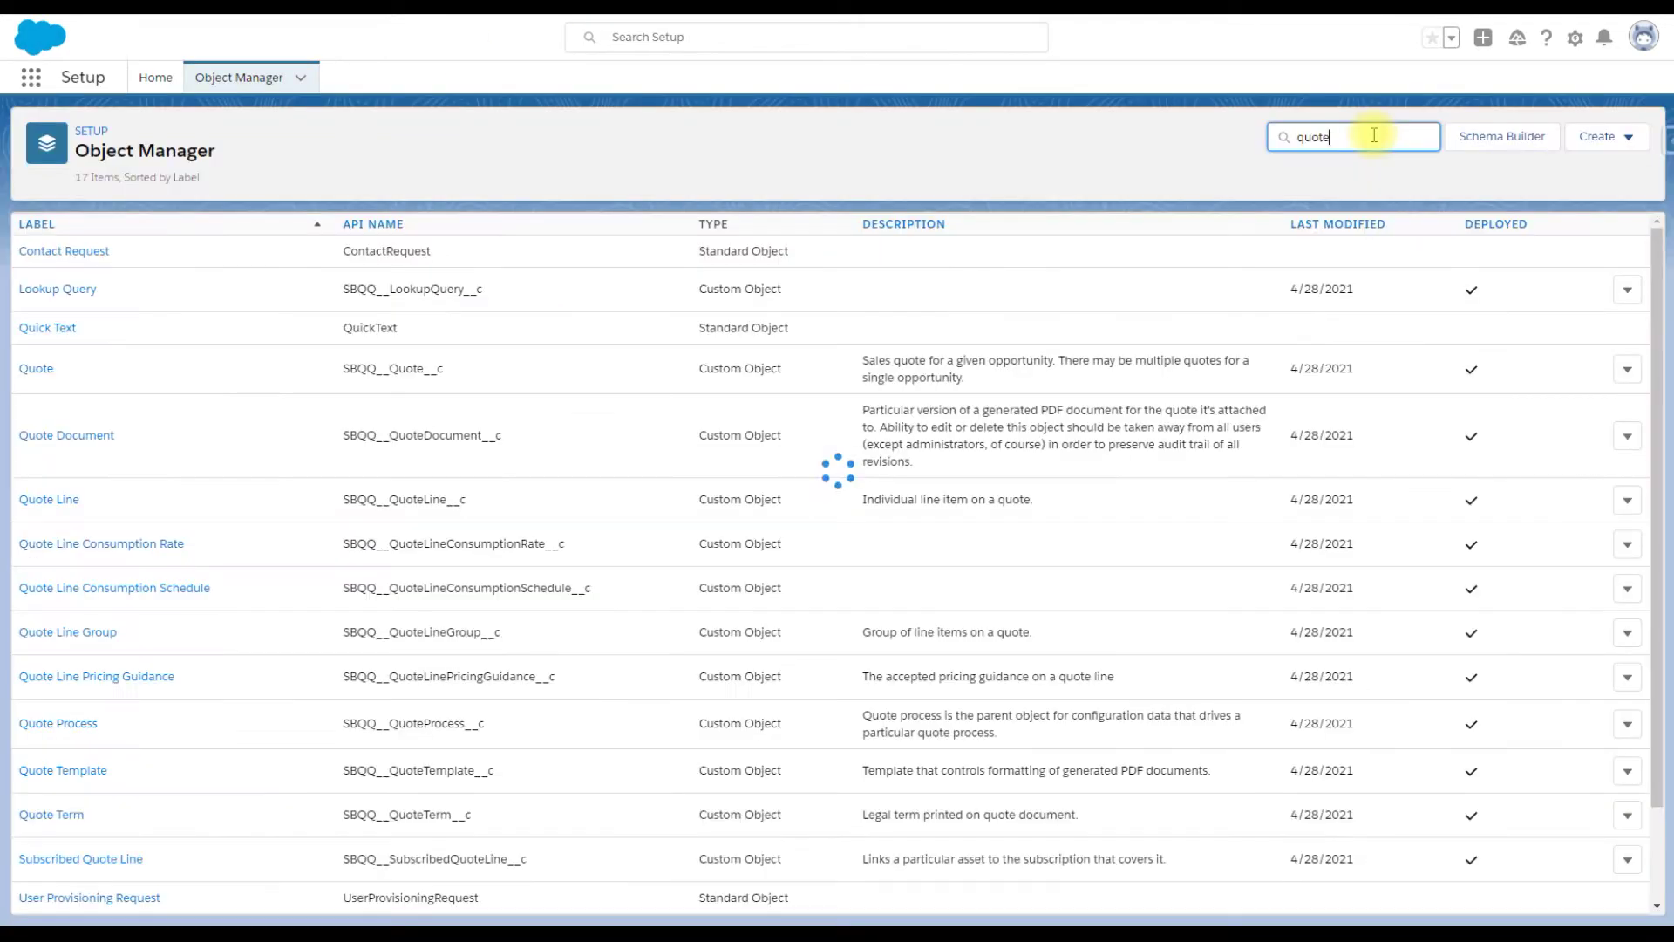
text(line gr)
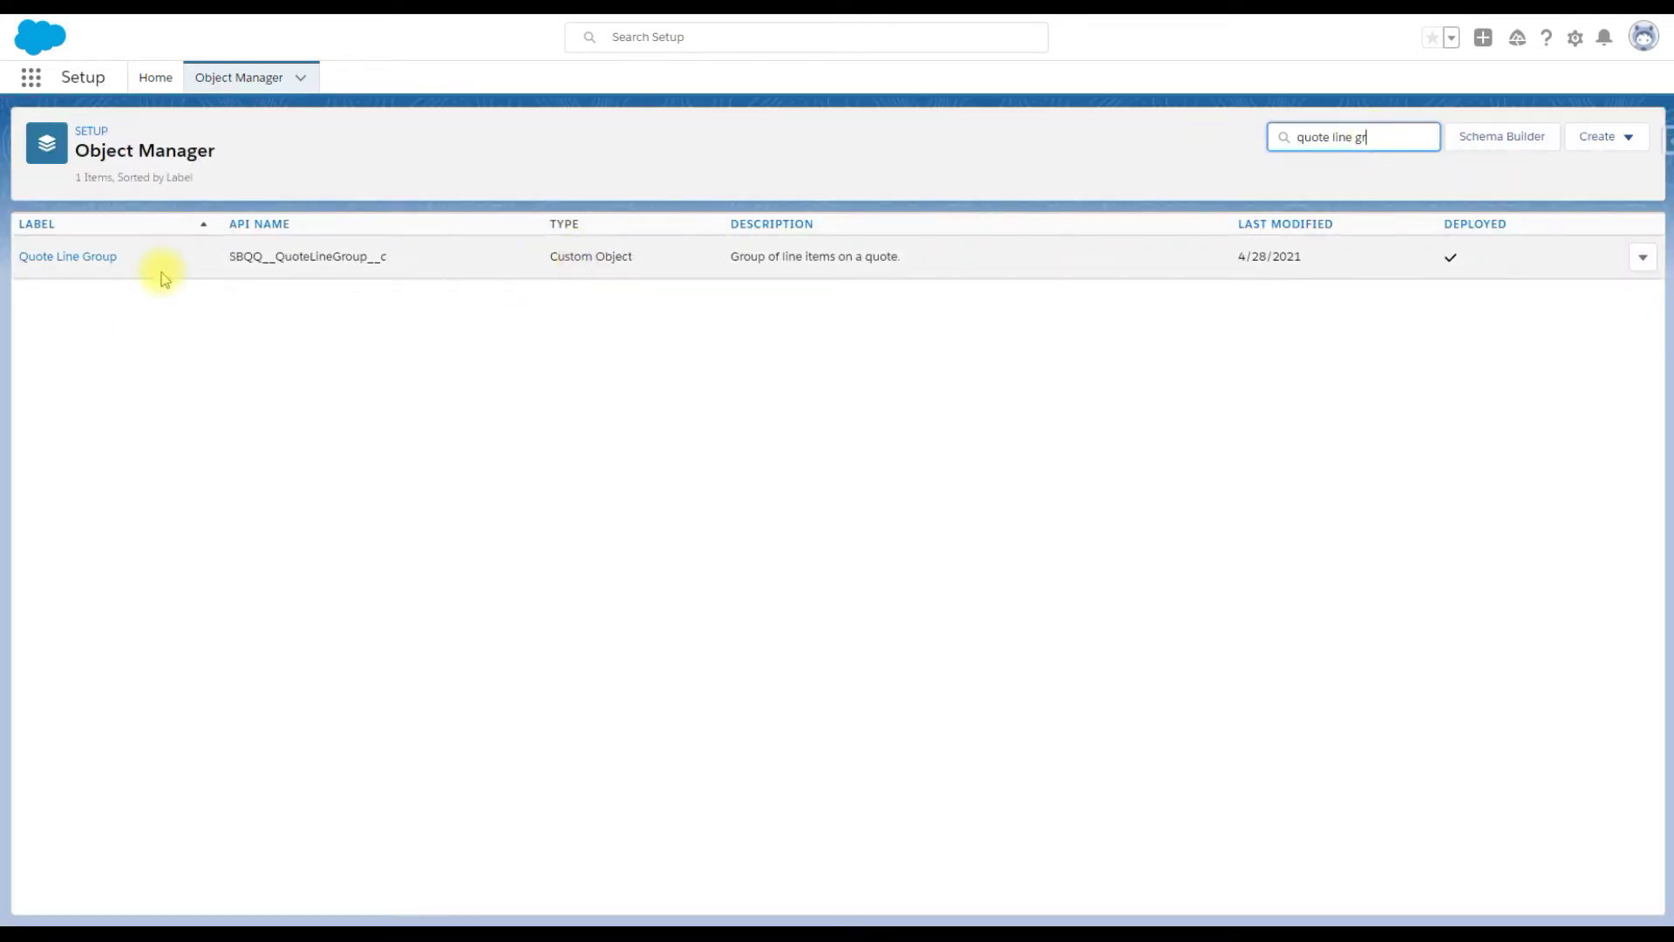
click(86, 263)
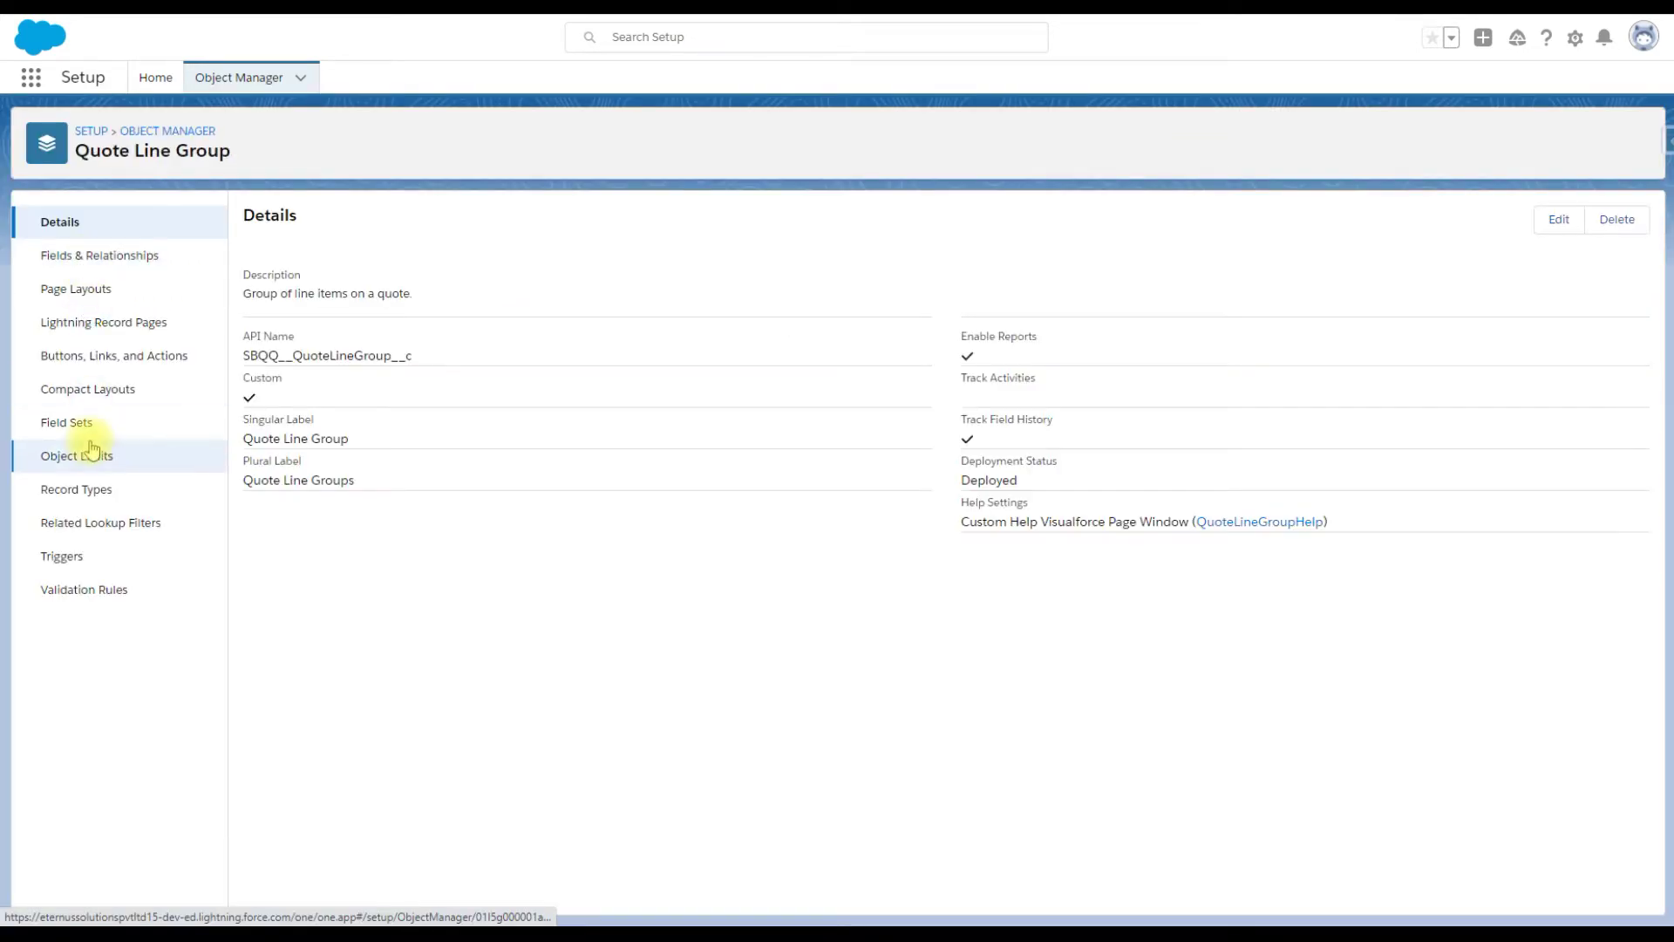
click(68, 422)
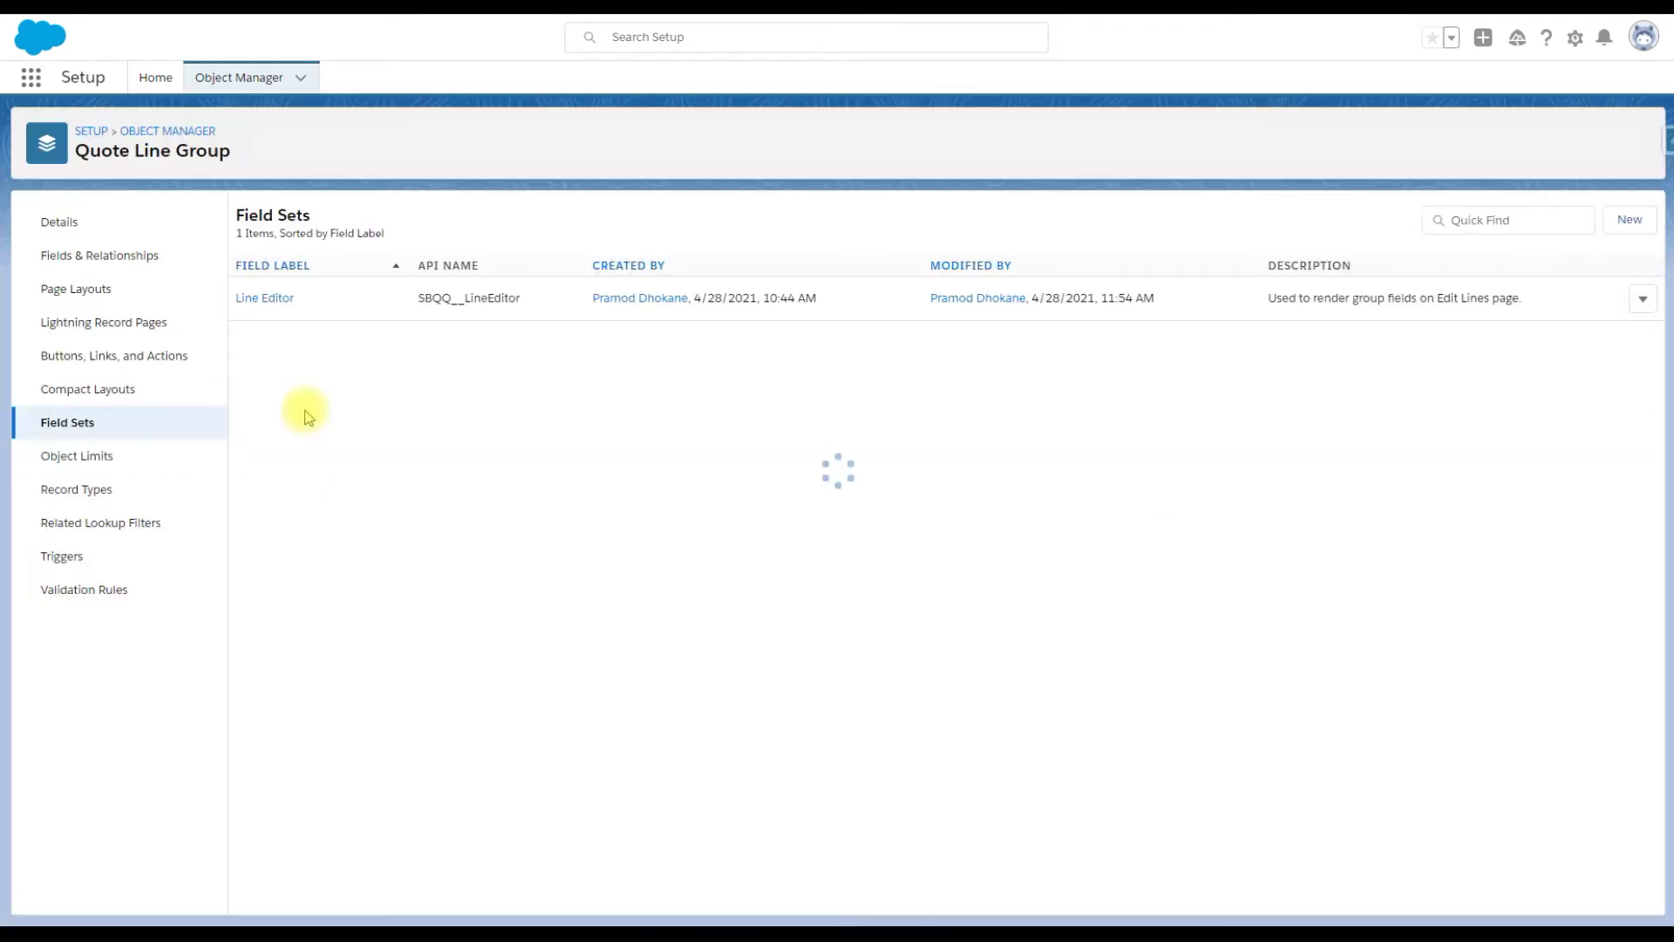
click(275, 299)
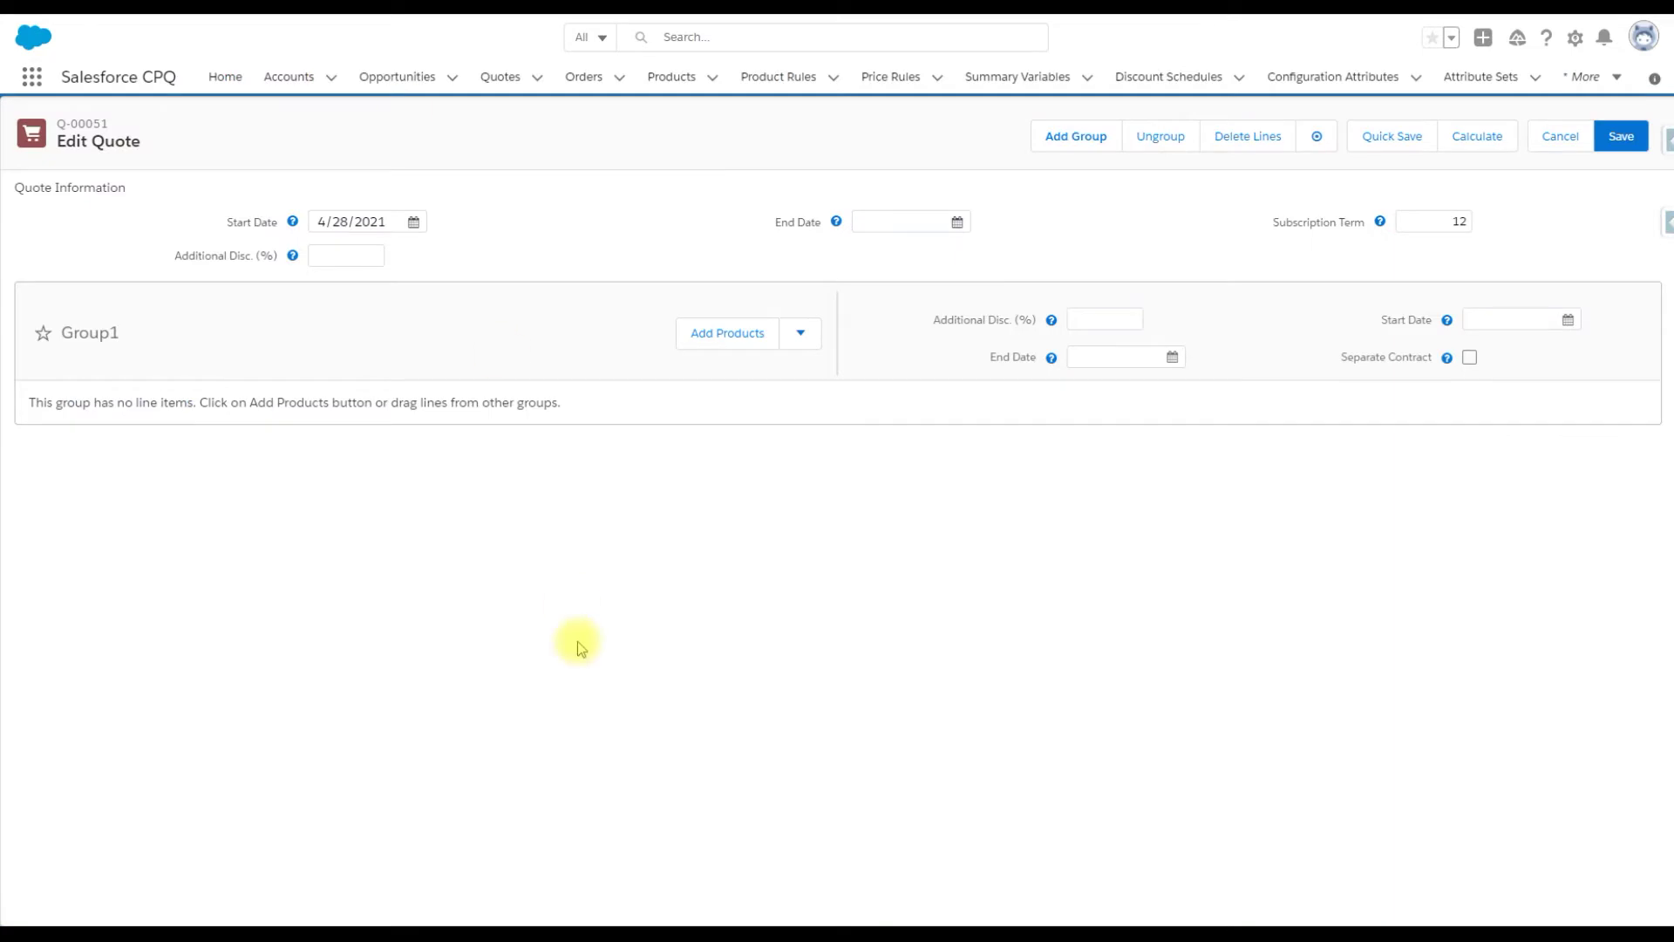
Return to the quote's line editor and add the Desktop Computer product to Group1 with its default configuration
click(737, 342)
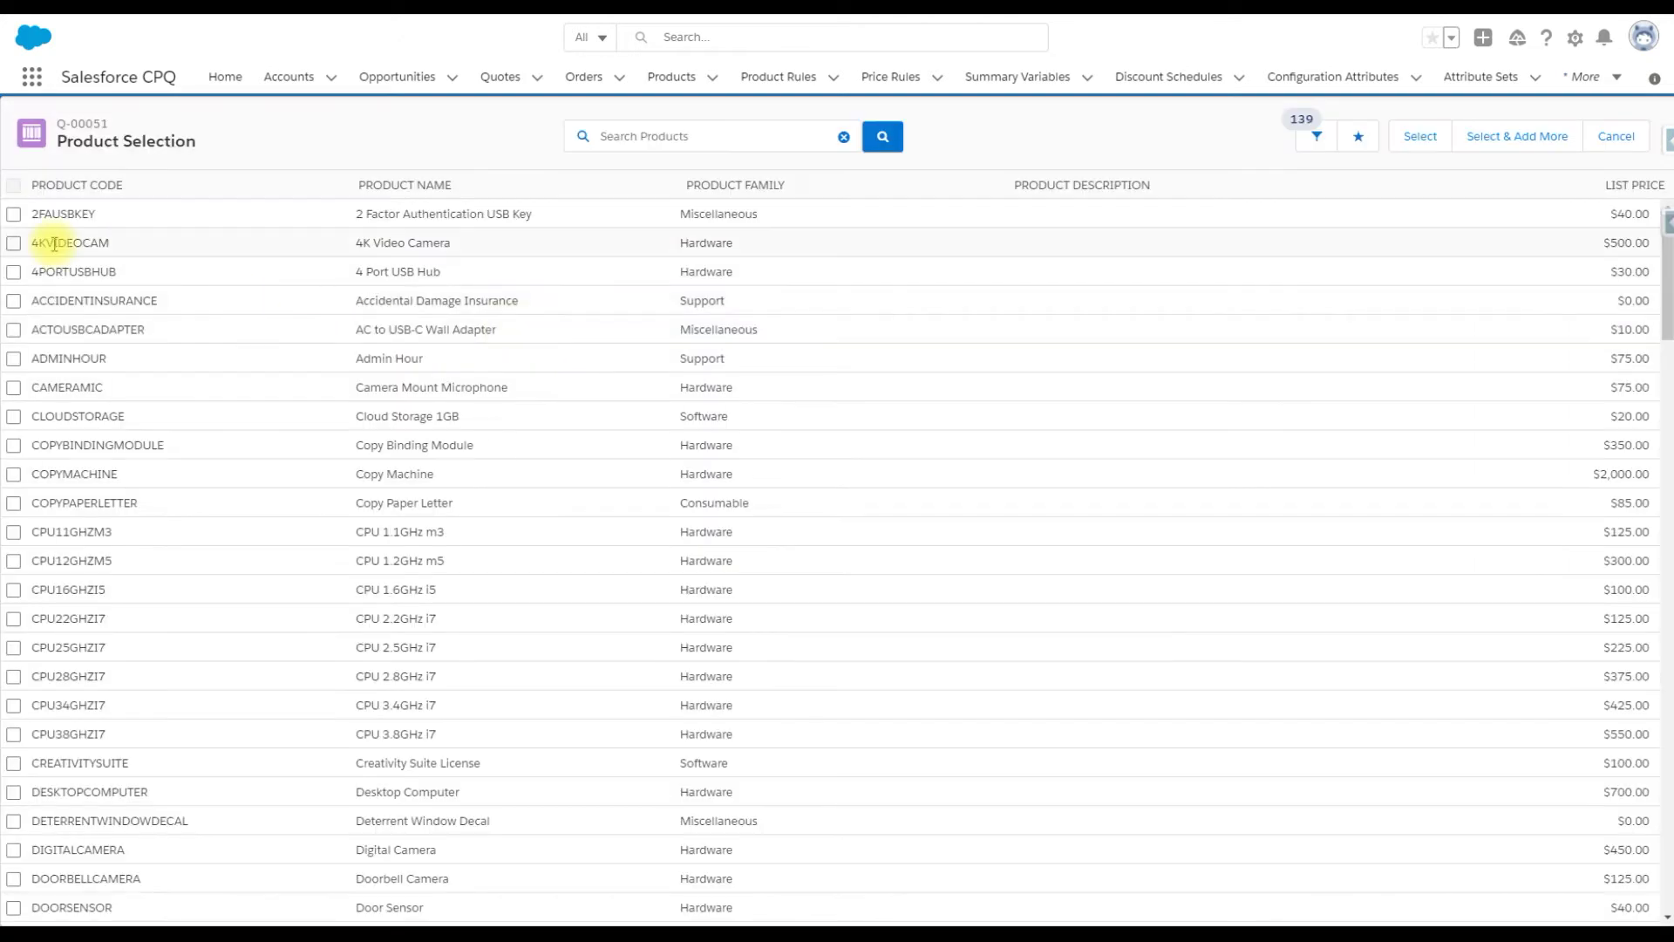
click(668, 139)
text(desk)
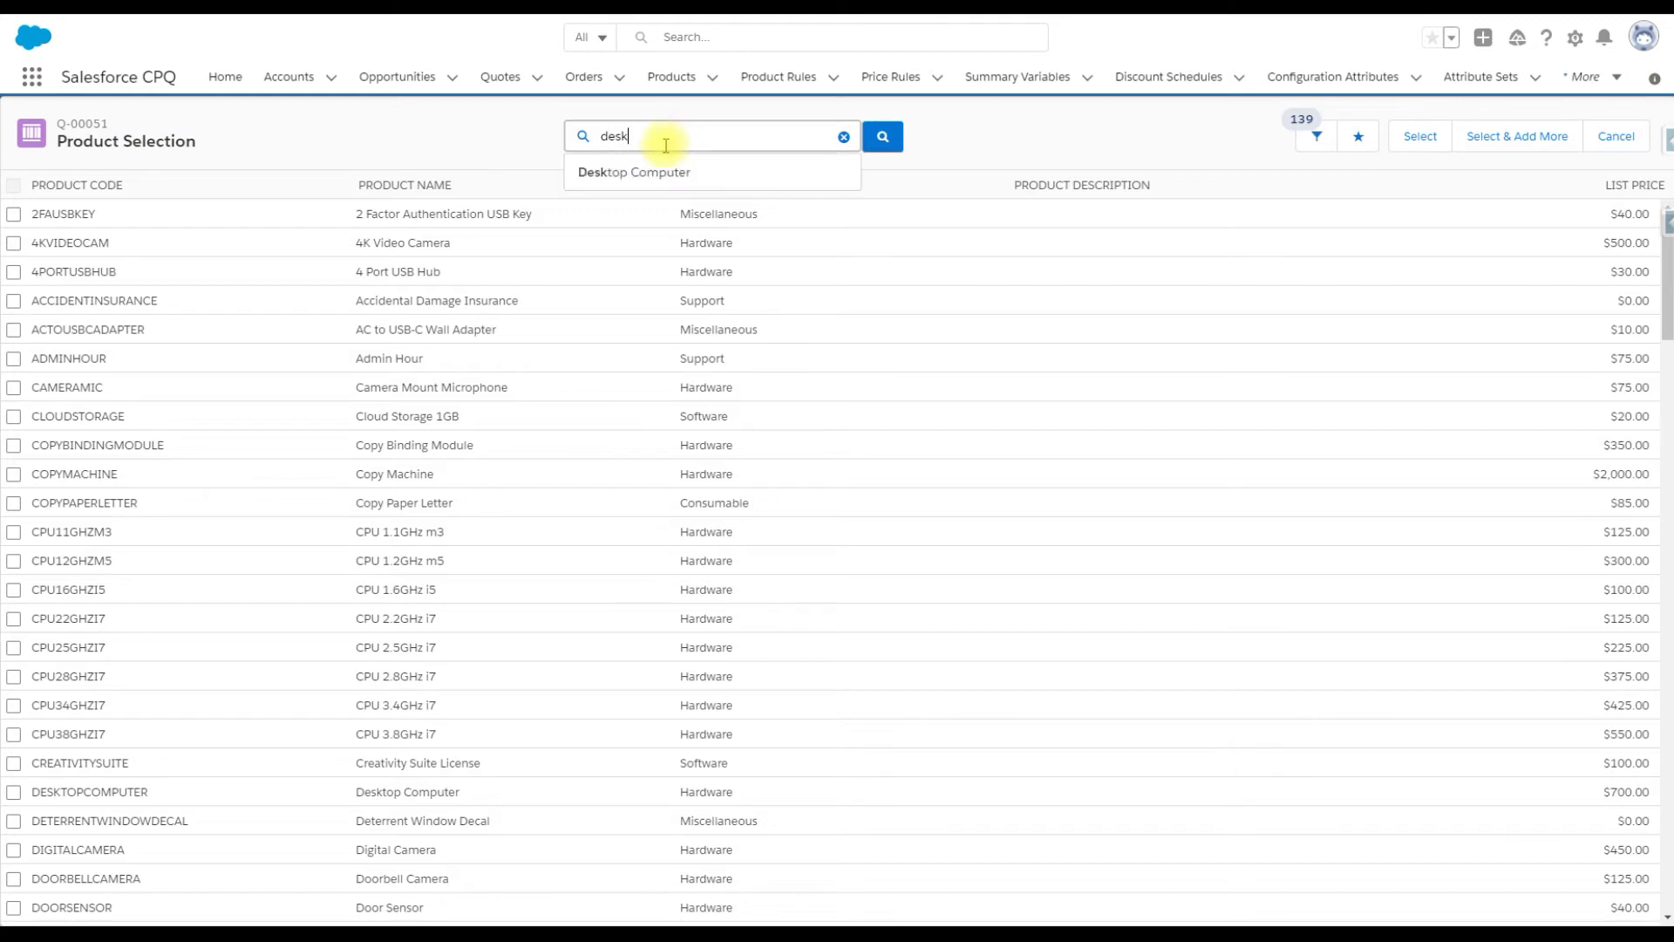
click(636, 171)
click(13, 214)
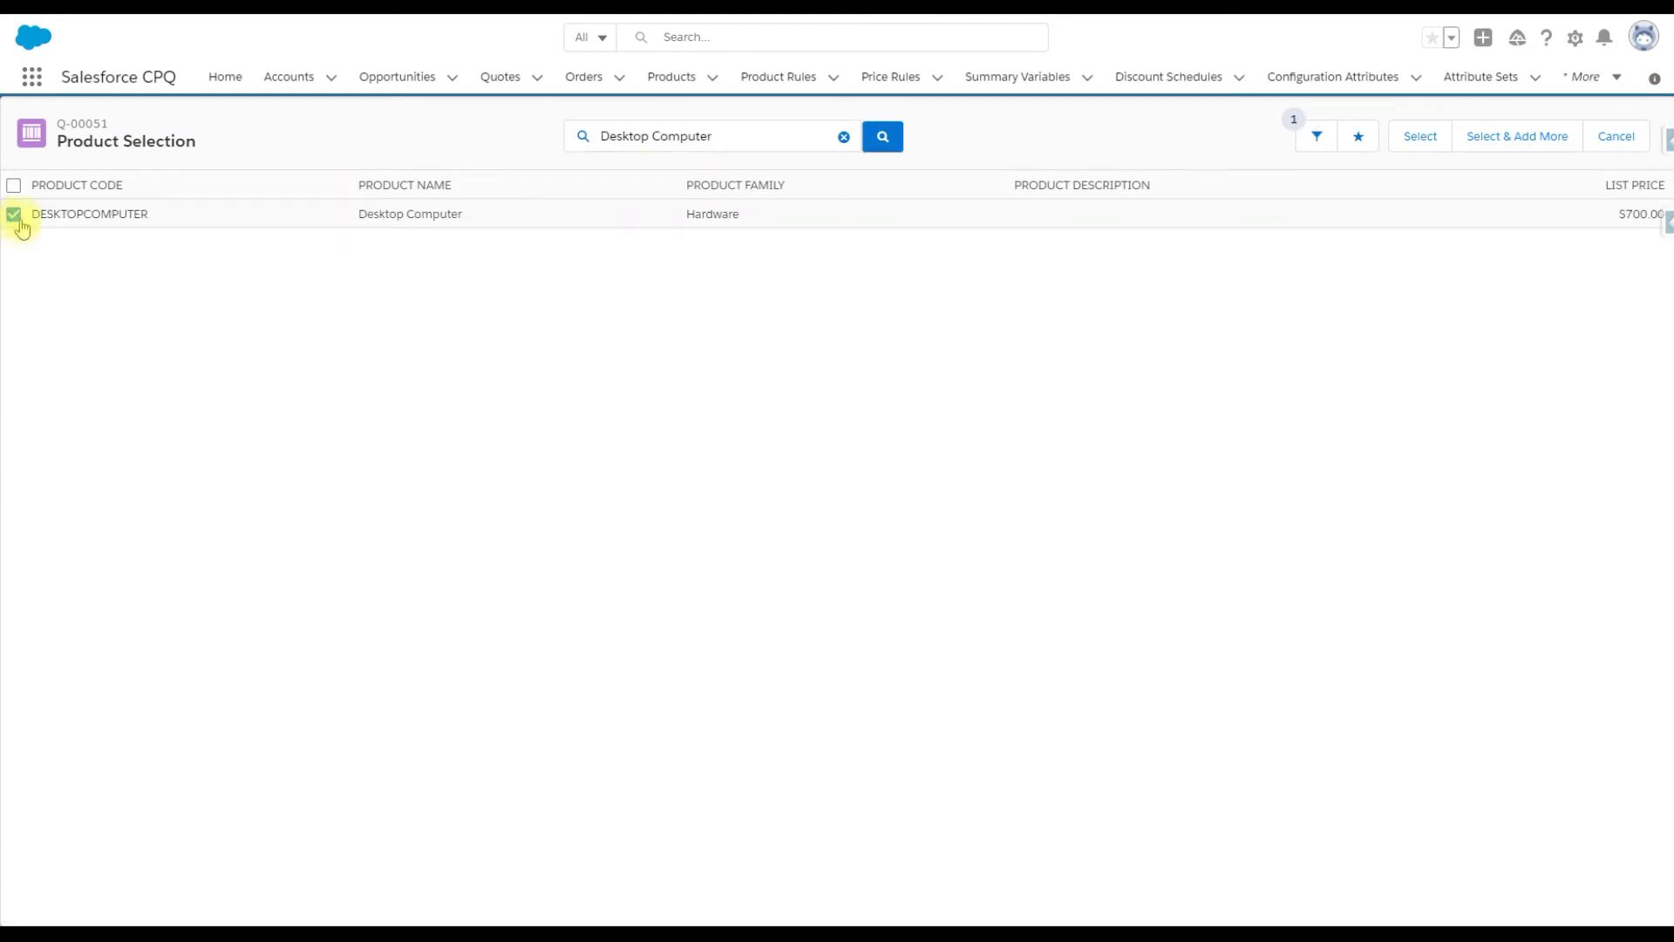
click(1426, 142)
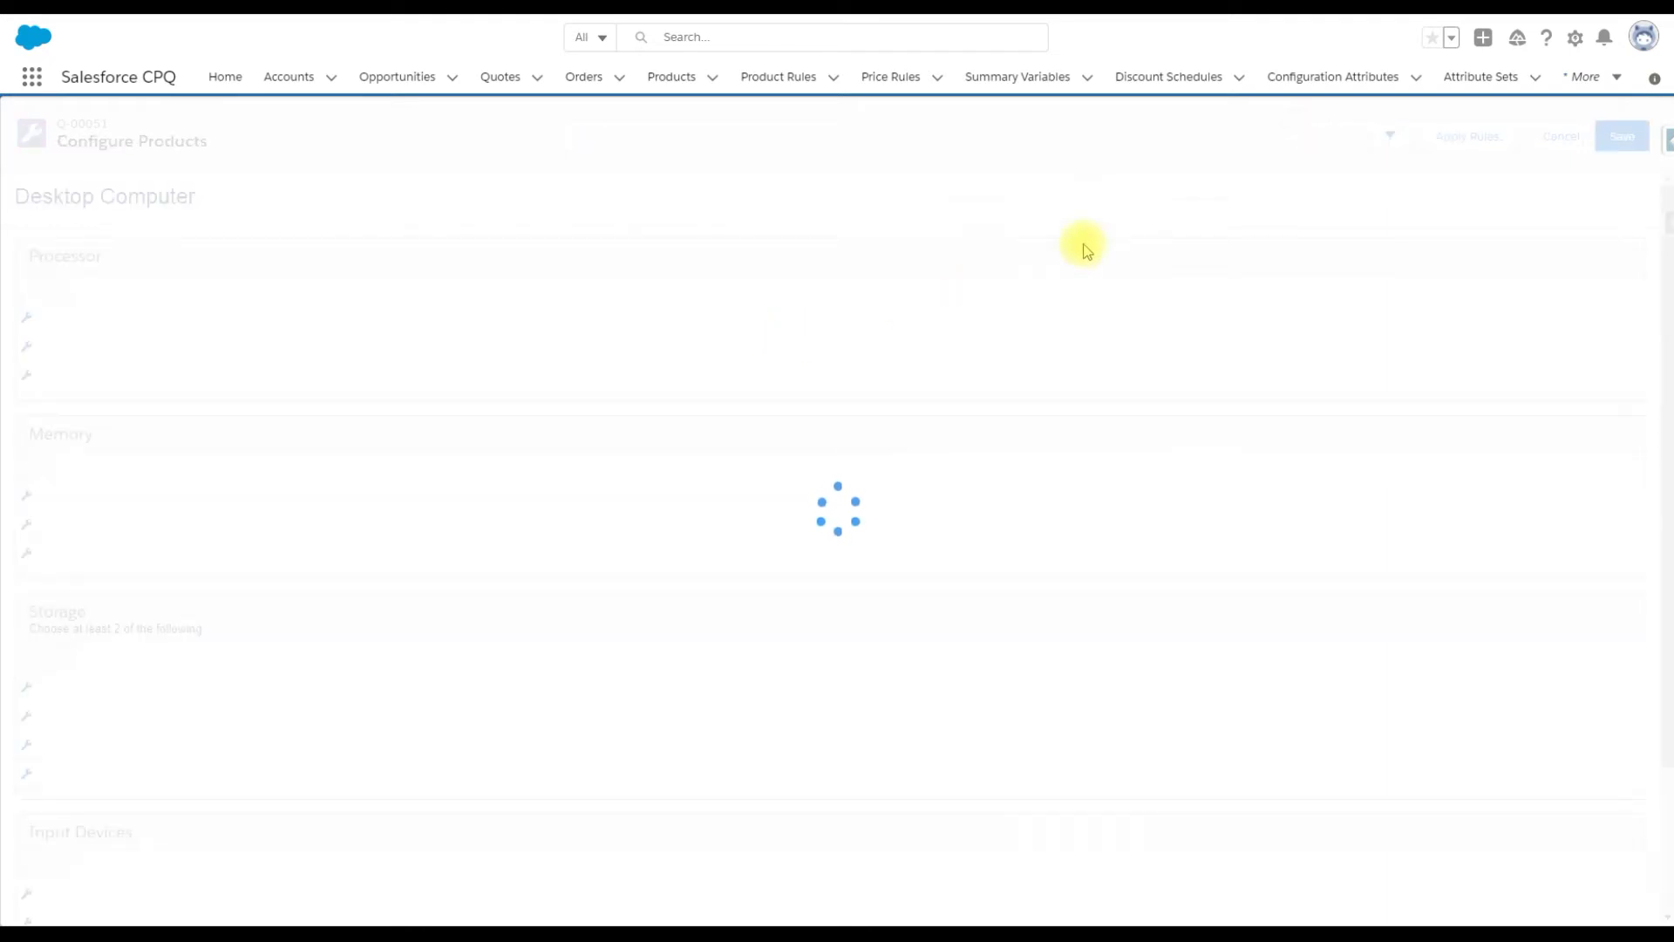
click(1623, 139)
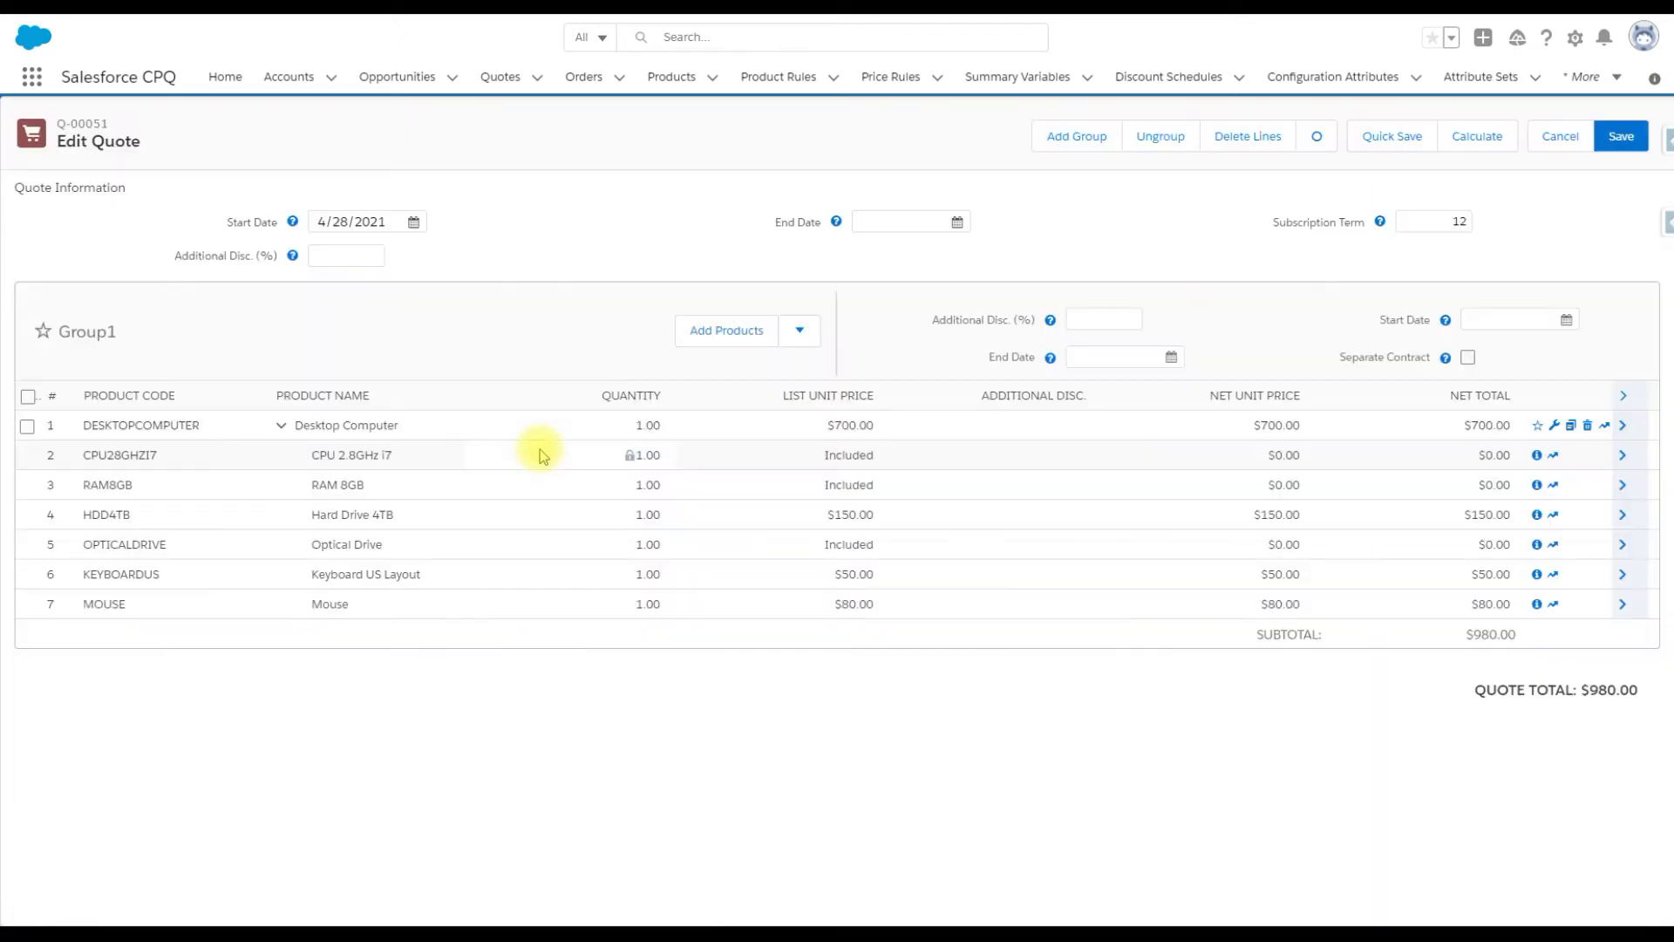
Add the Creativity Suite License product to Group1
click(720, 332)
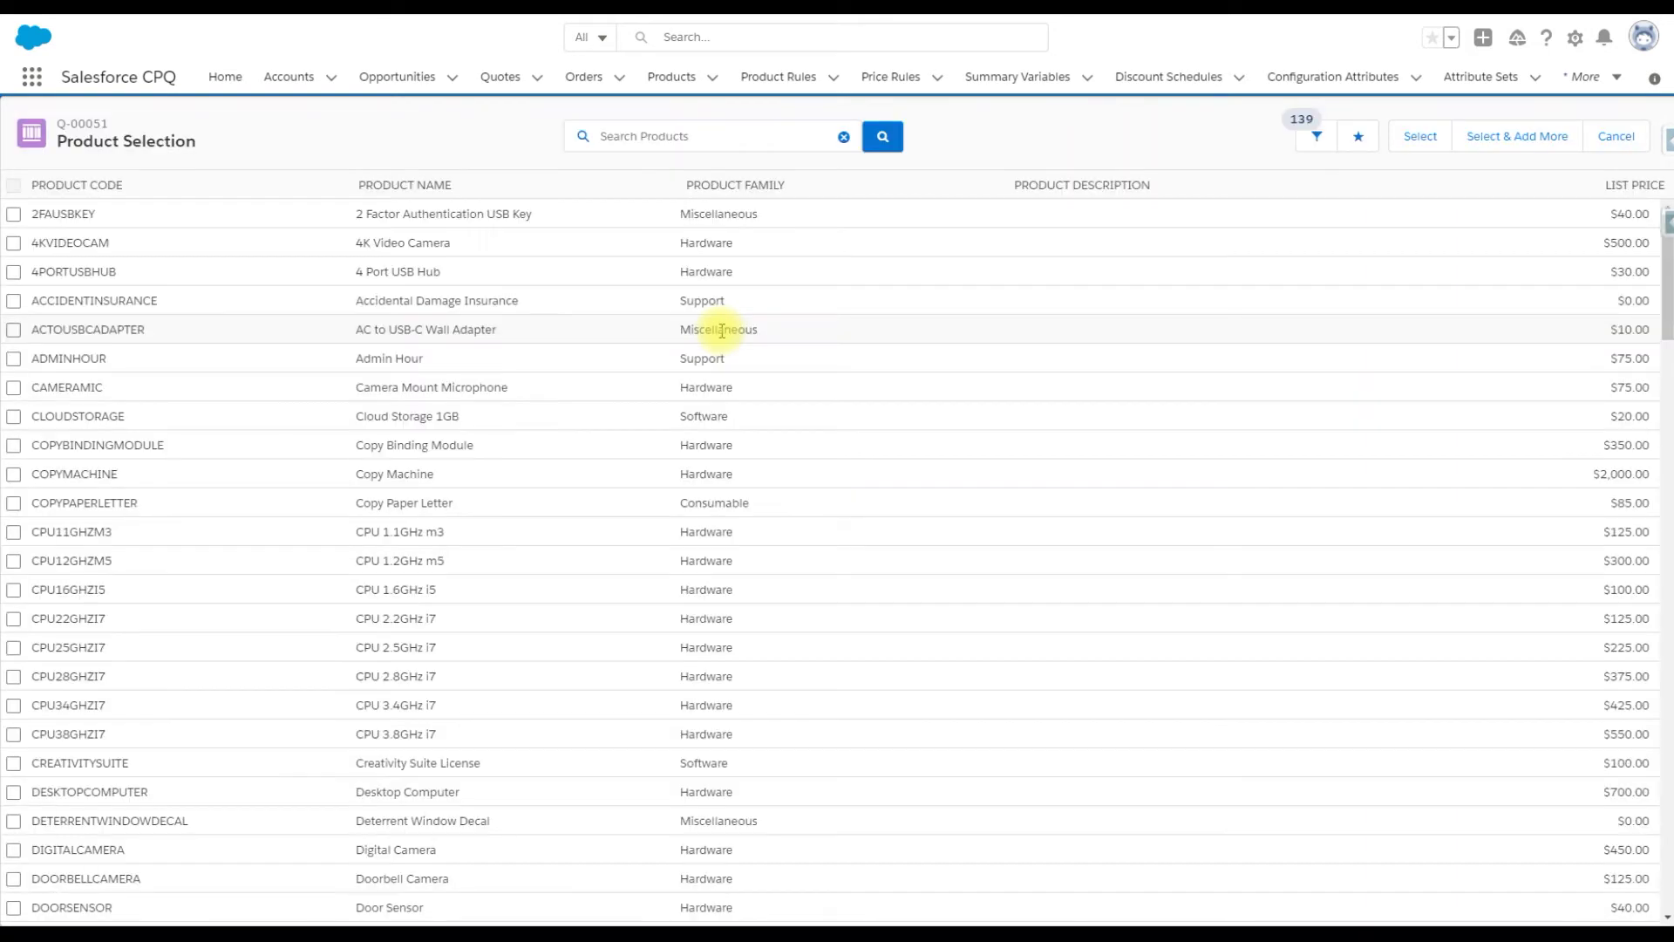
click(641, 133)
text(cre)
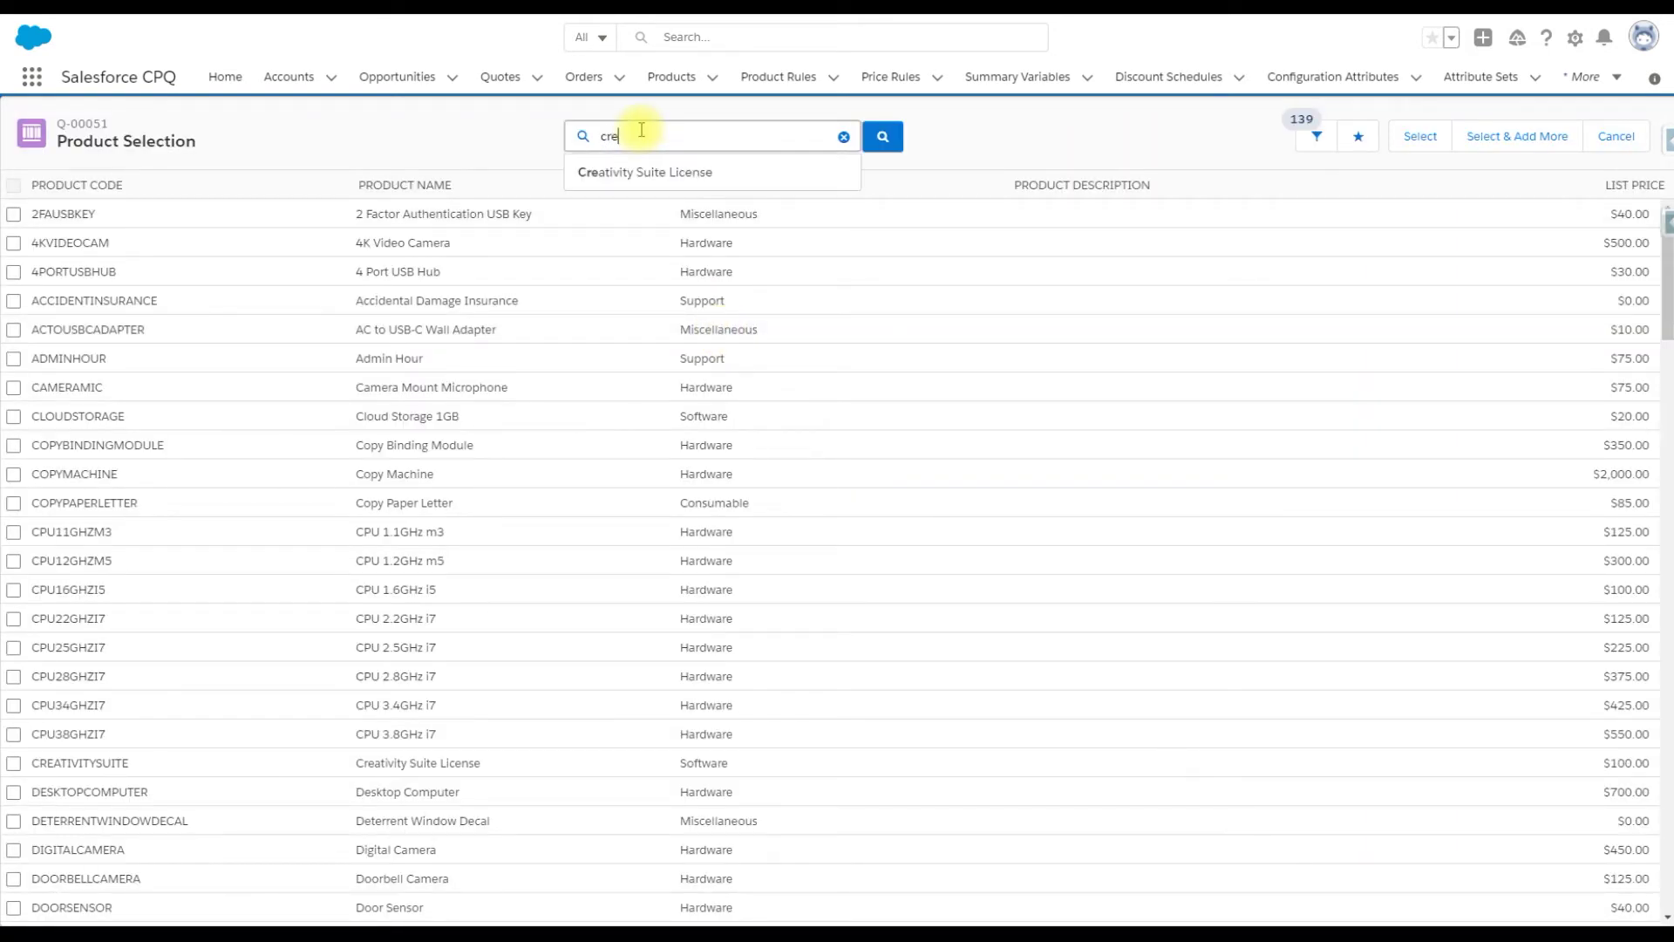
click(621, 169)
click(14, 214)
click(1420, 137)
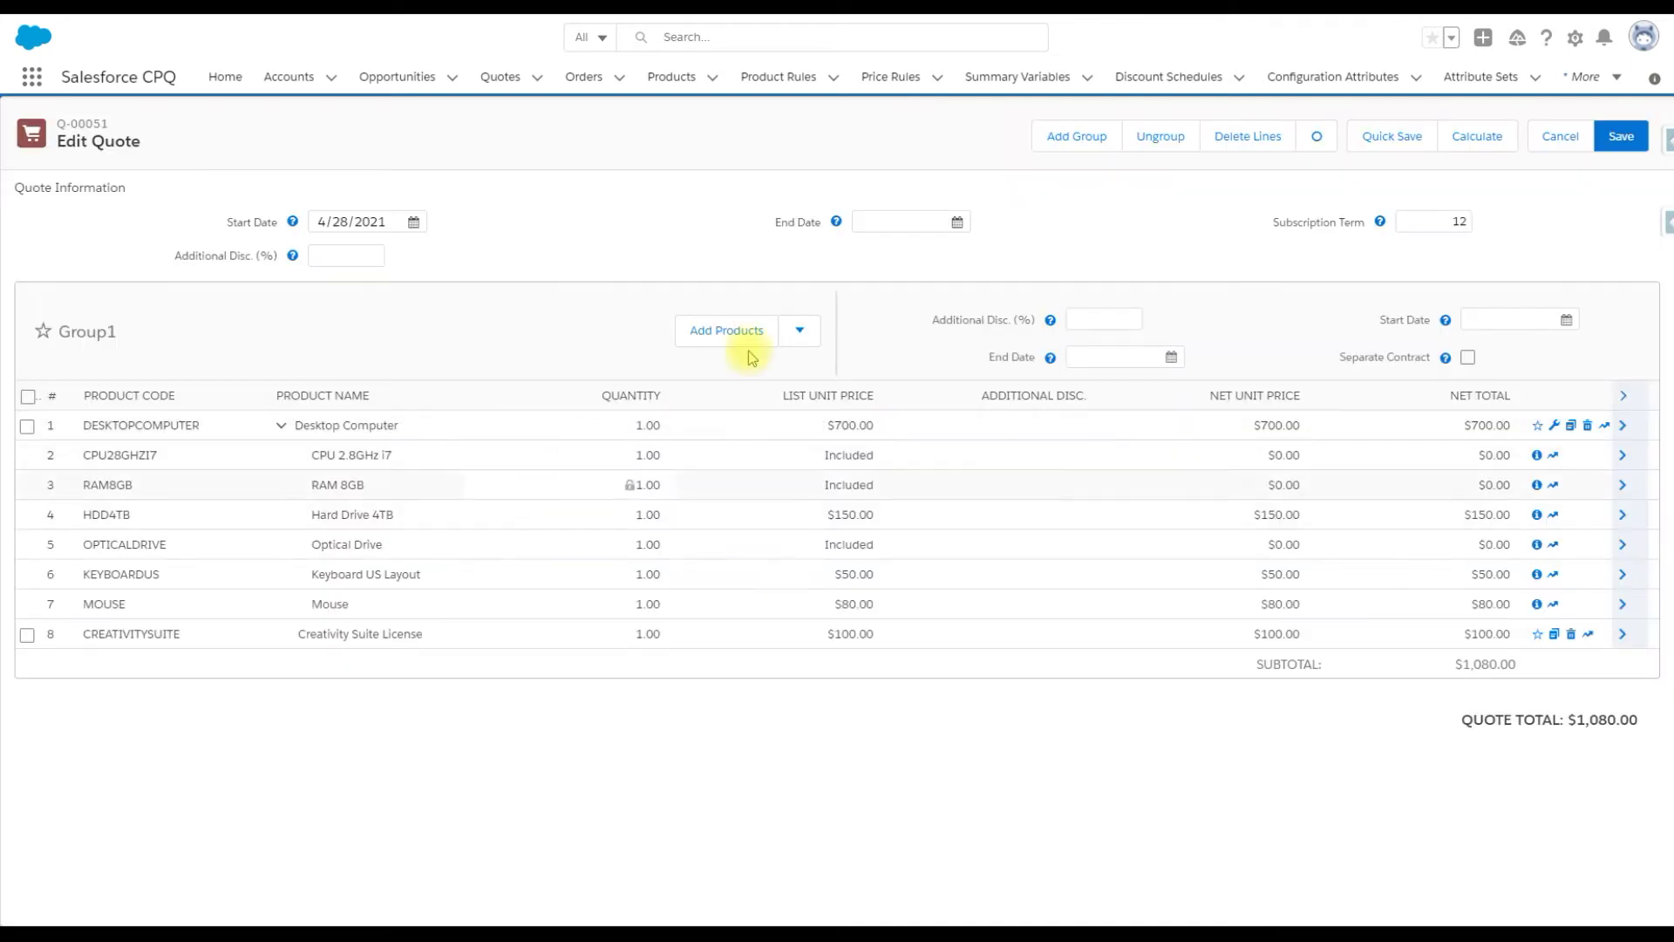
Rename the line group Group1 as C1
click(129, 333)
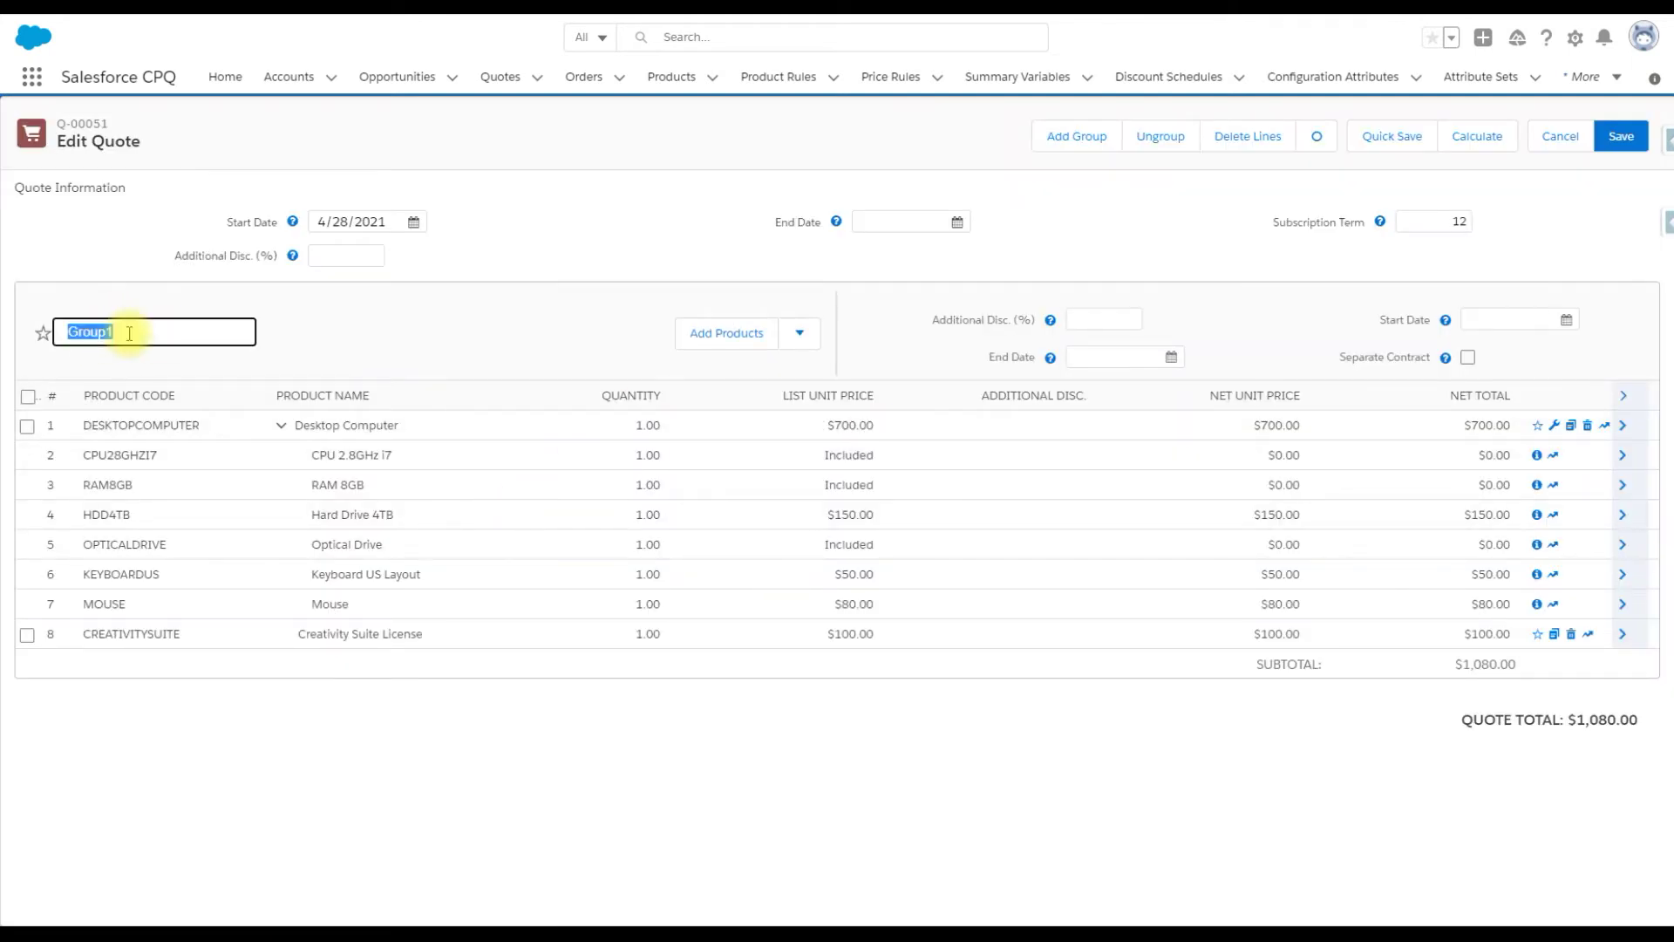
text(C)
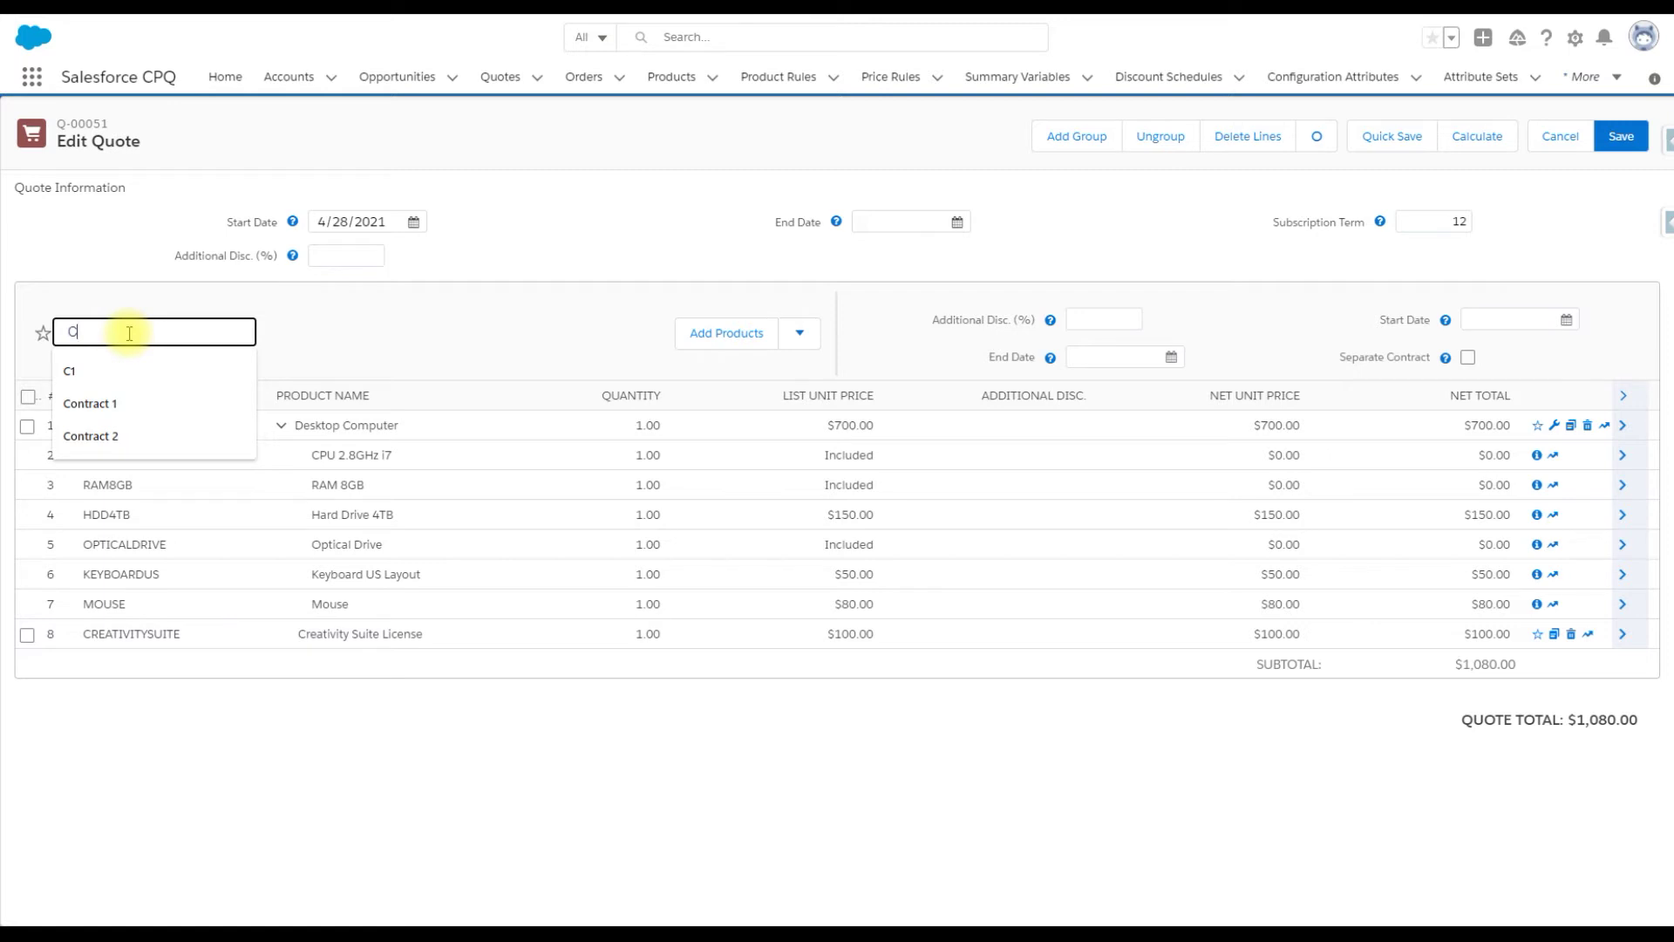
text(1)
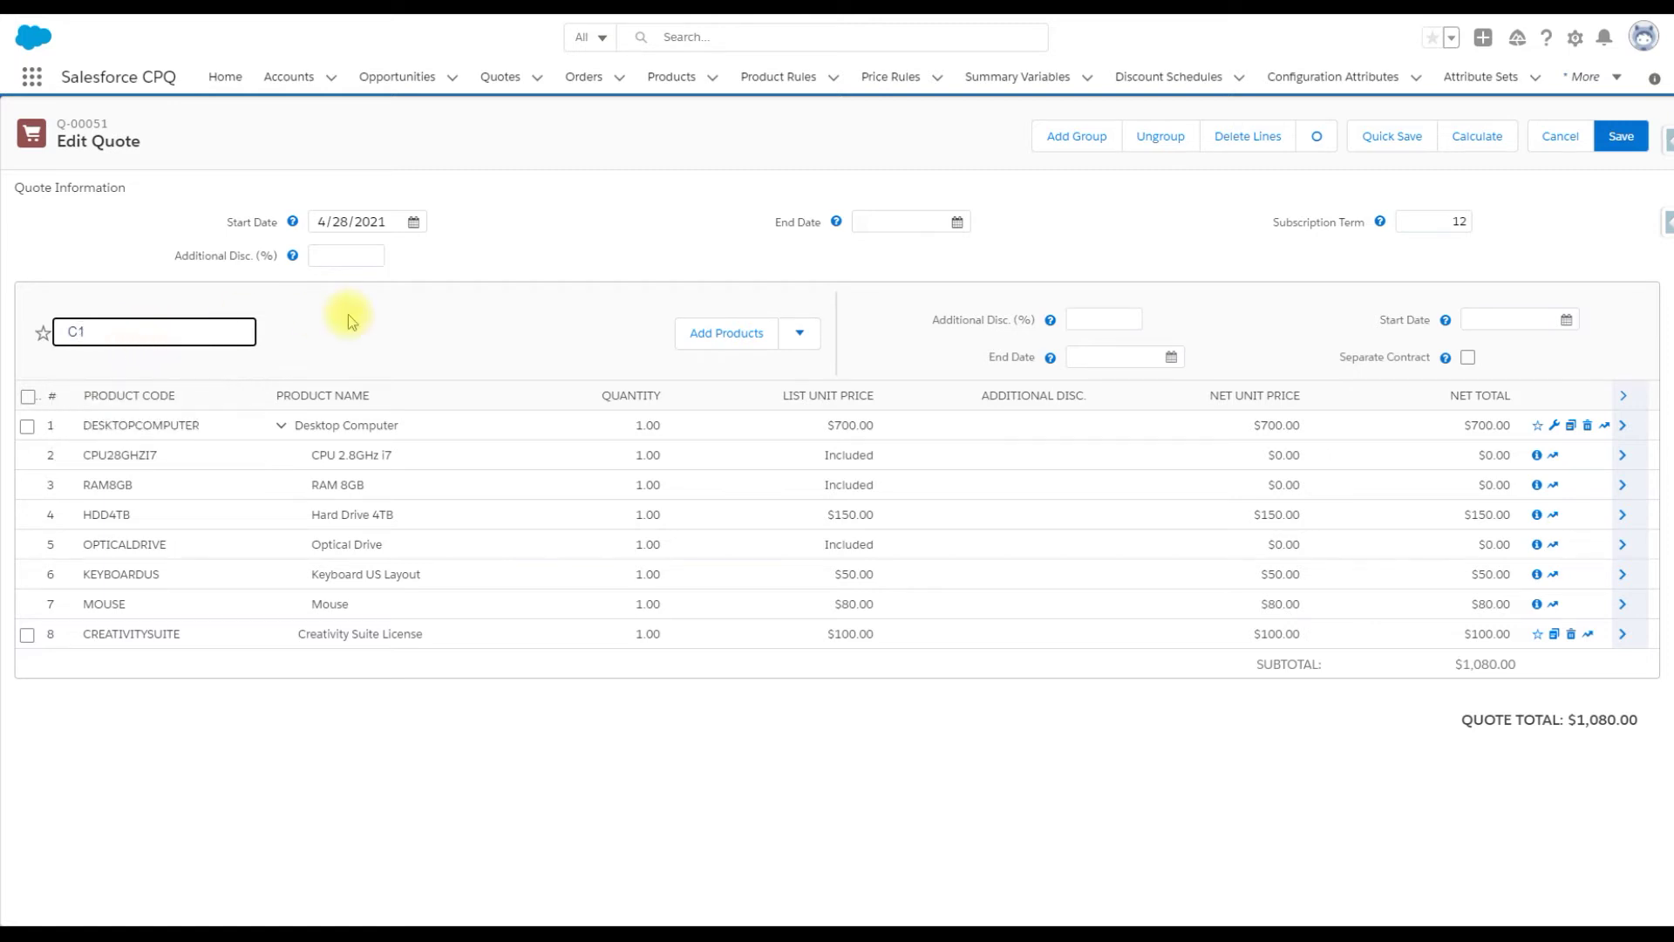
key(Return)
Add a second line group to the quote and name it C2
click(1100, 150)
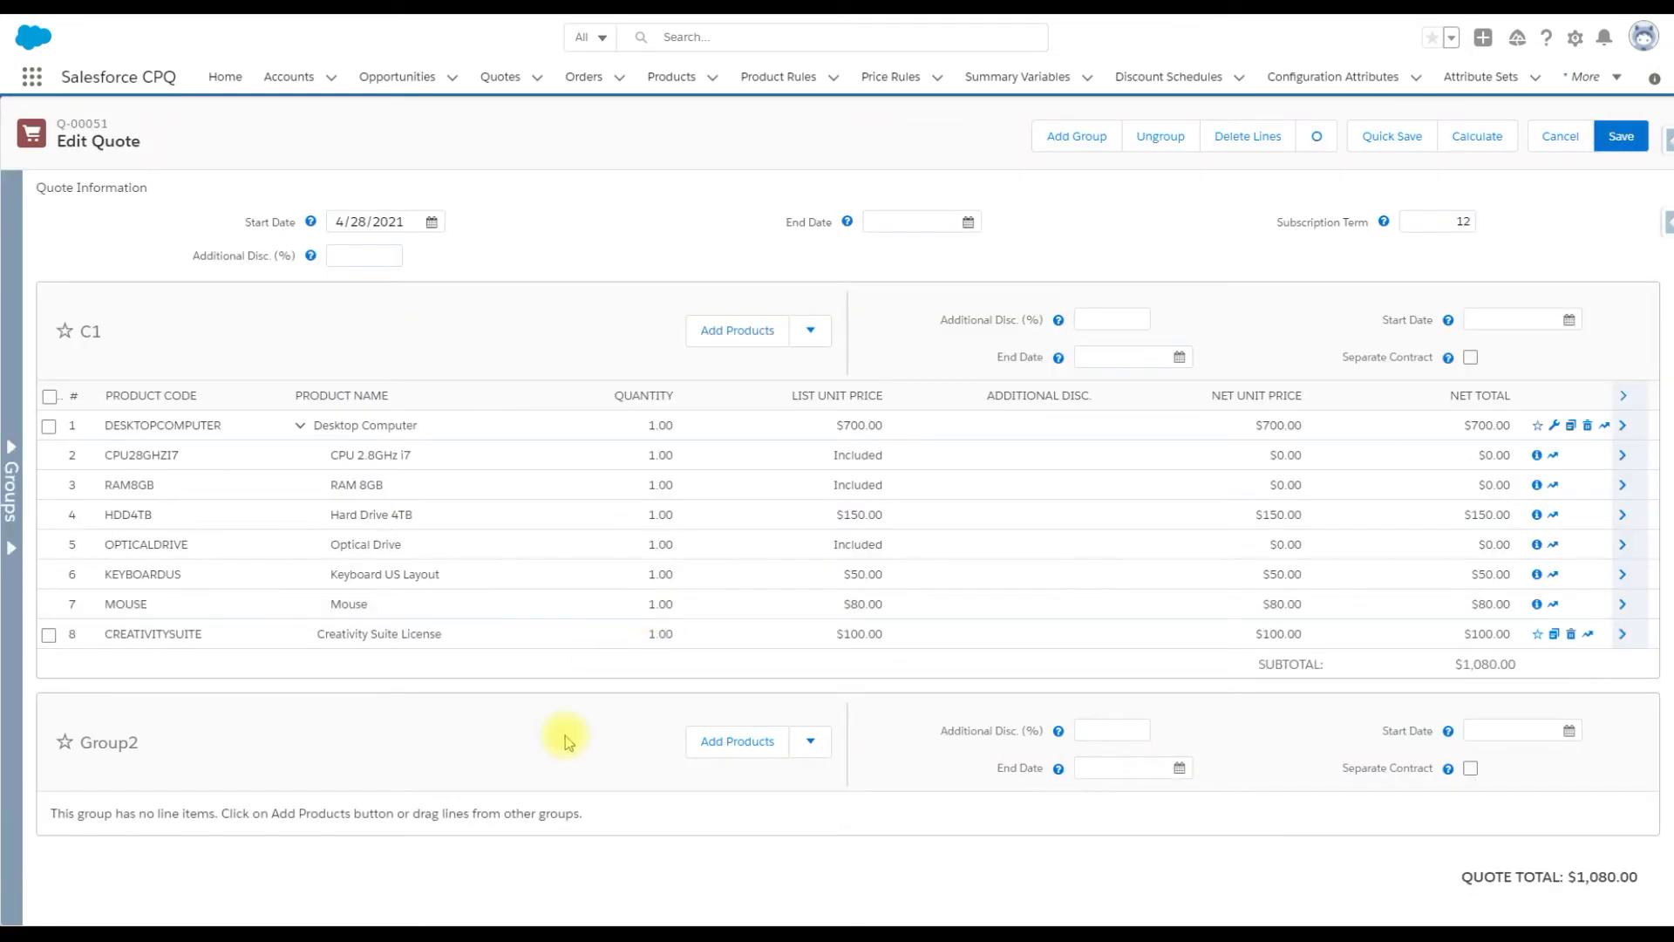
click(135, 744)
text(C2)
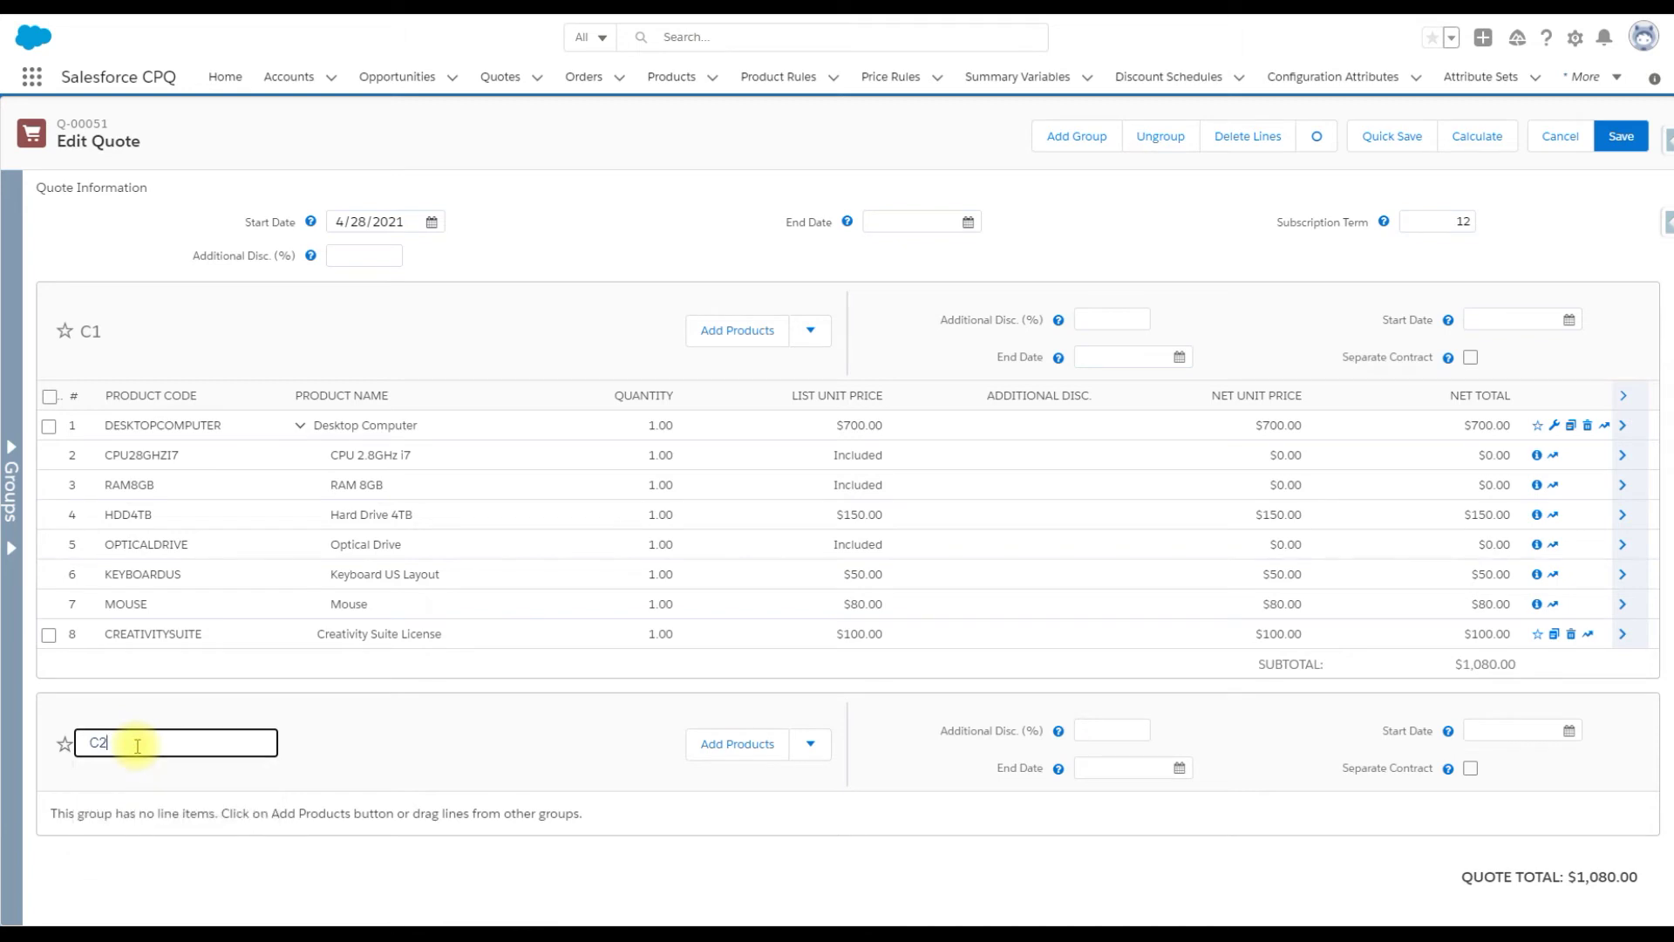
click(553, 735)
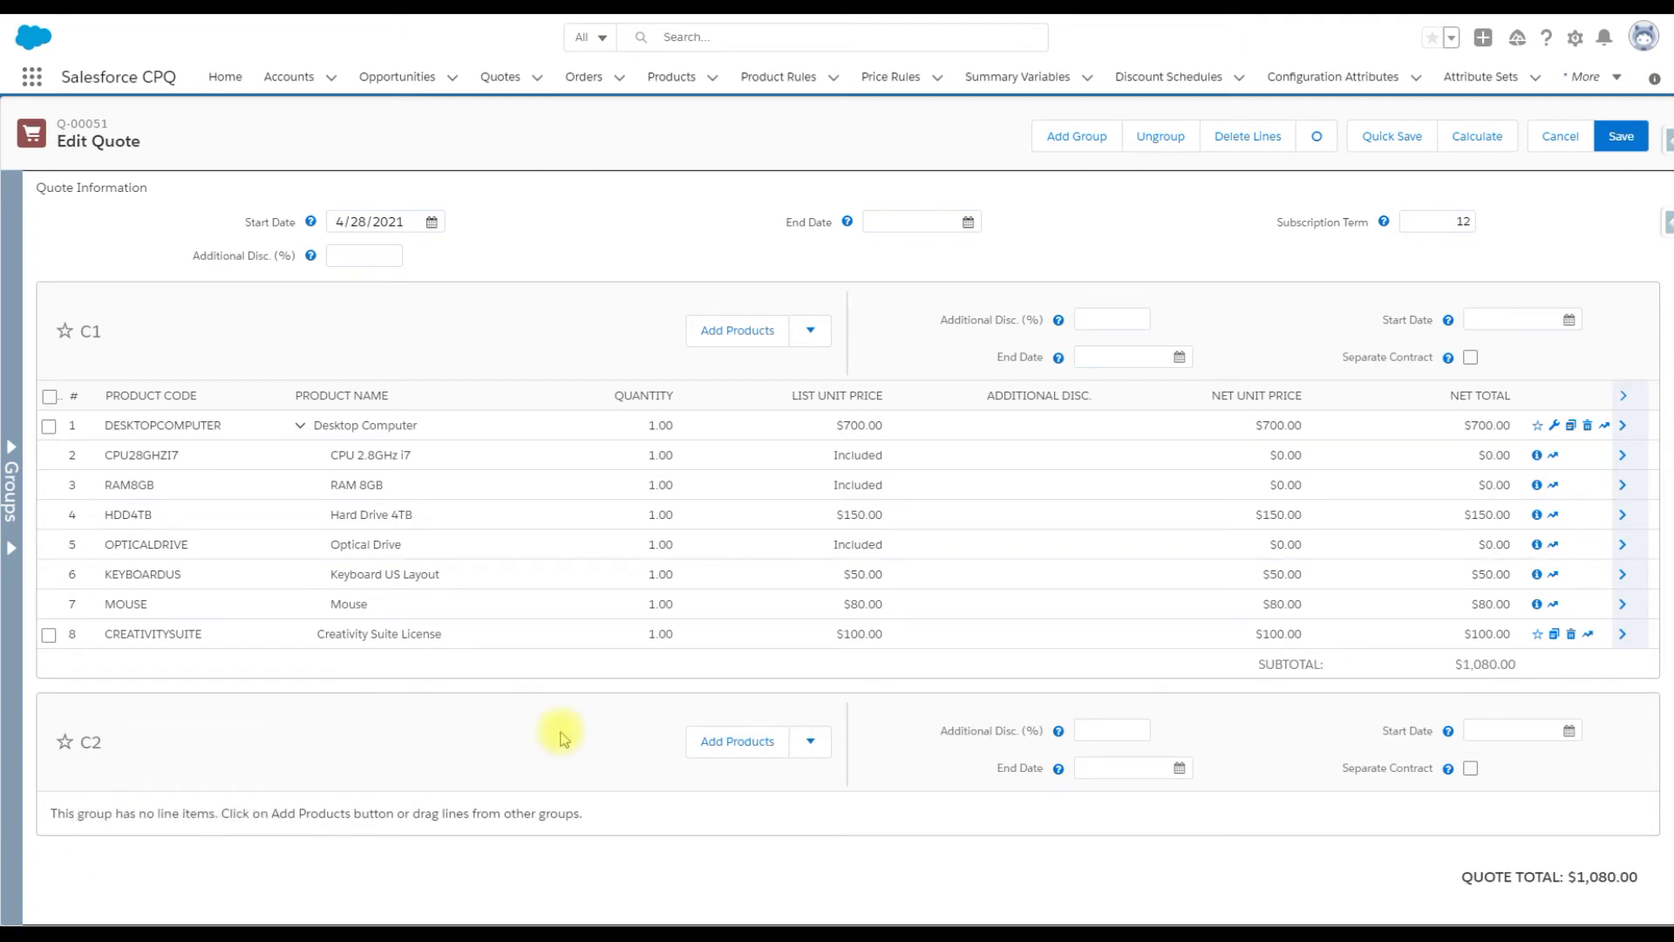
Add the Creativity Suite License product to group C2
click(706, 741)
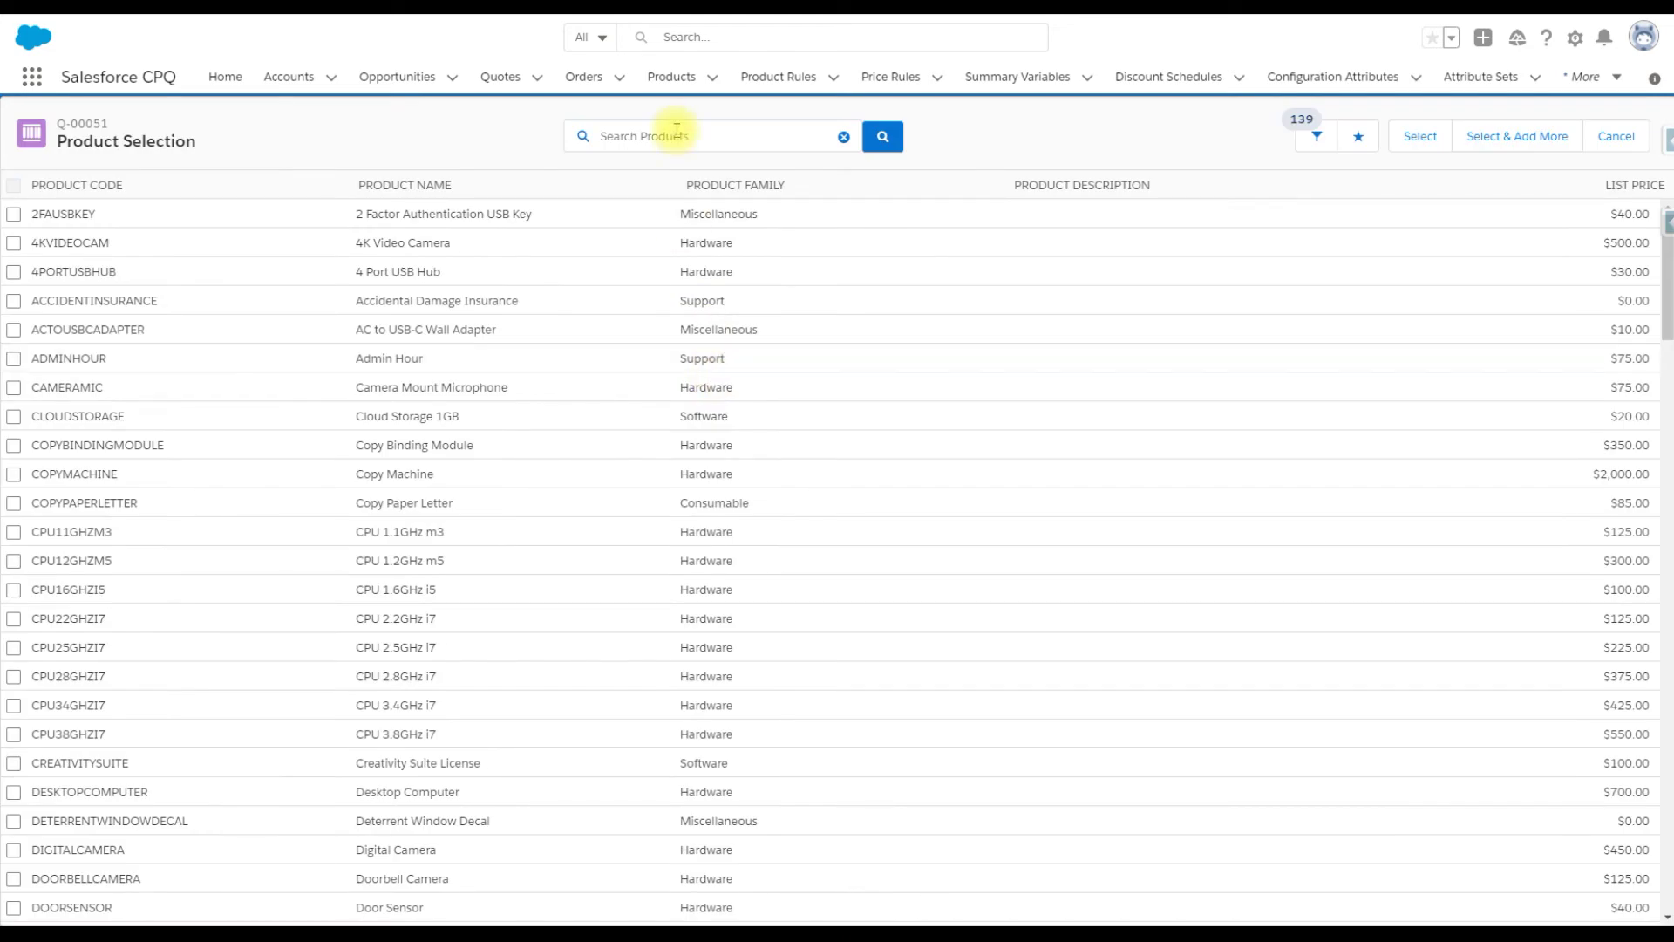
click(677, 131)
text(cre)
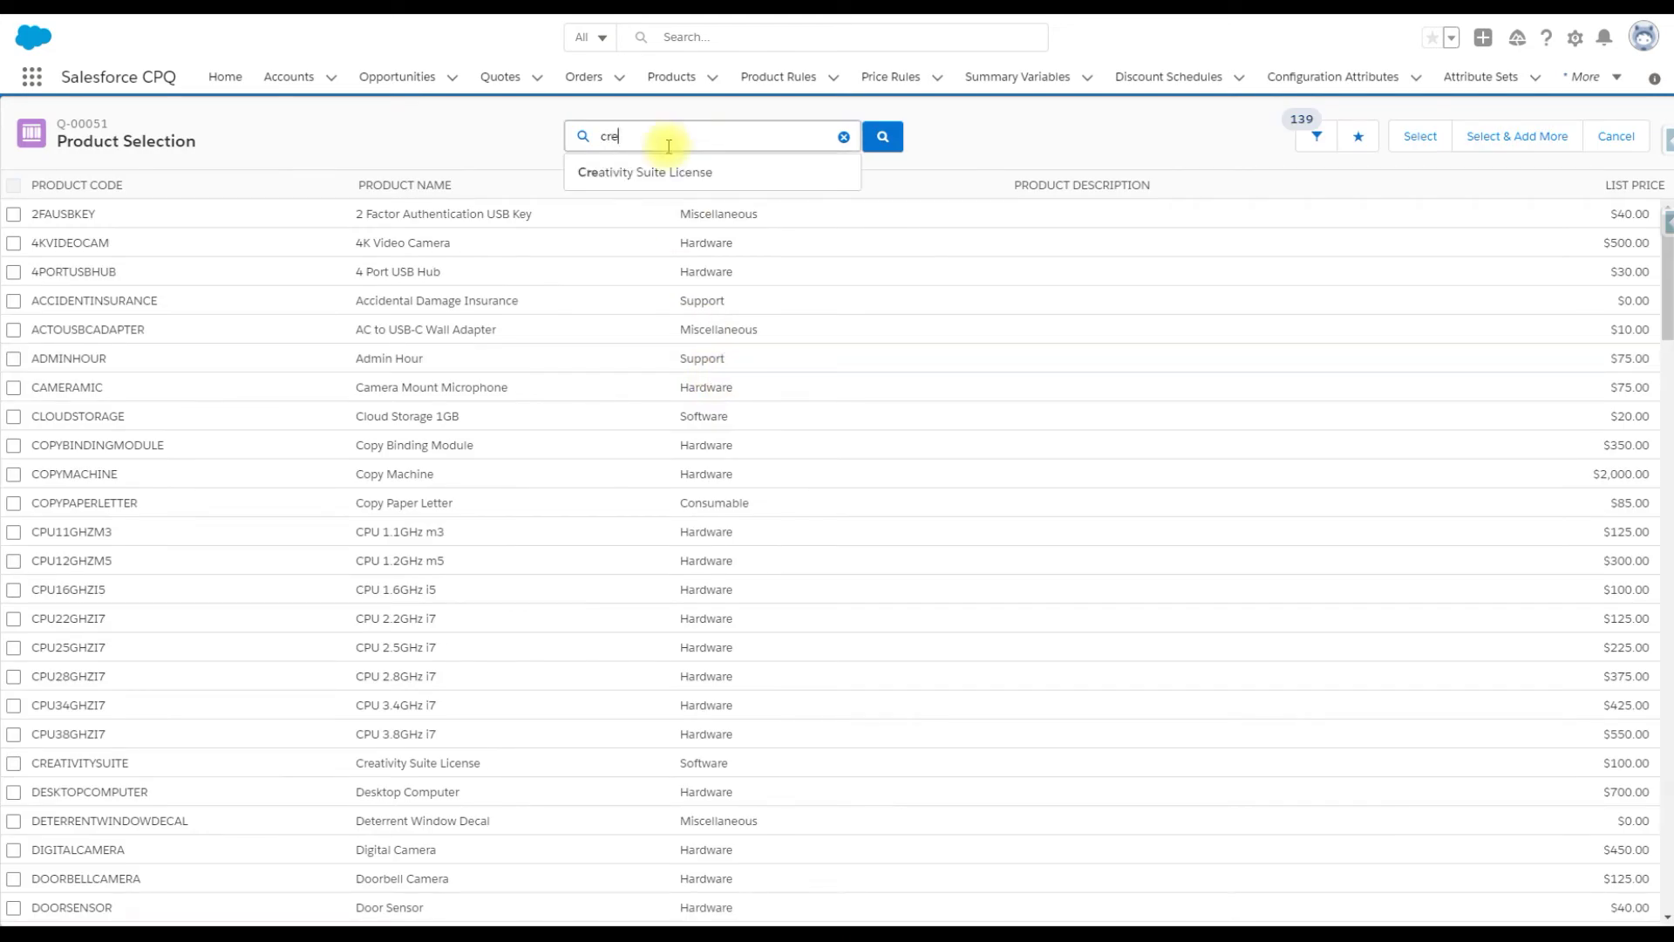
click(653, 170)
click(13, 215)
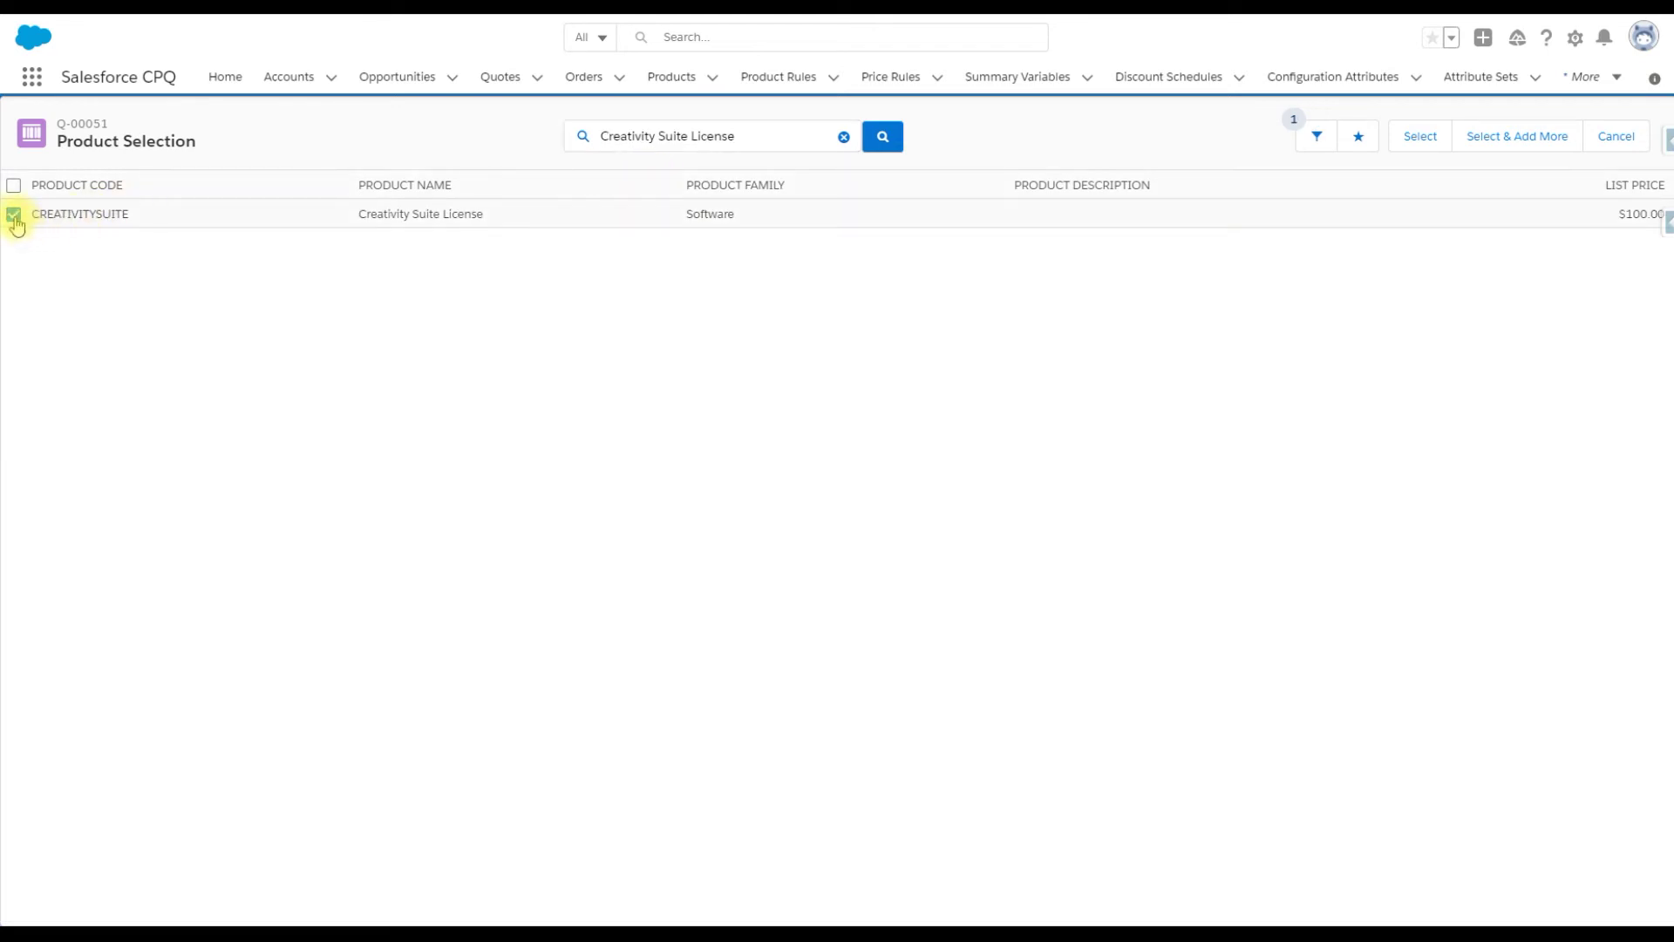
click(1420, 138)
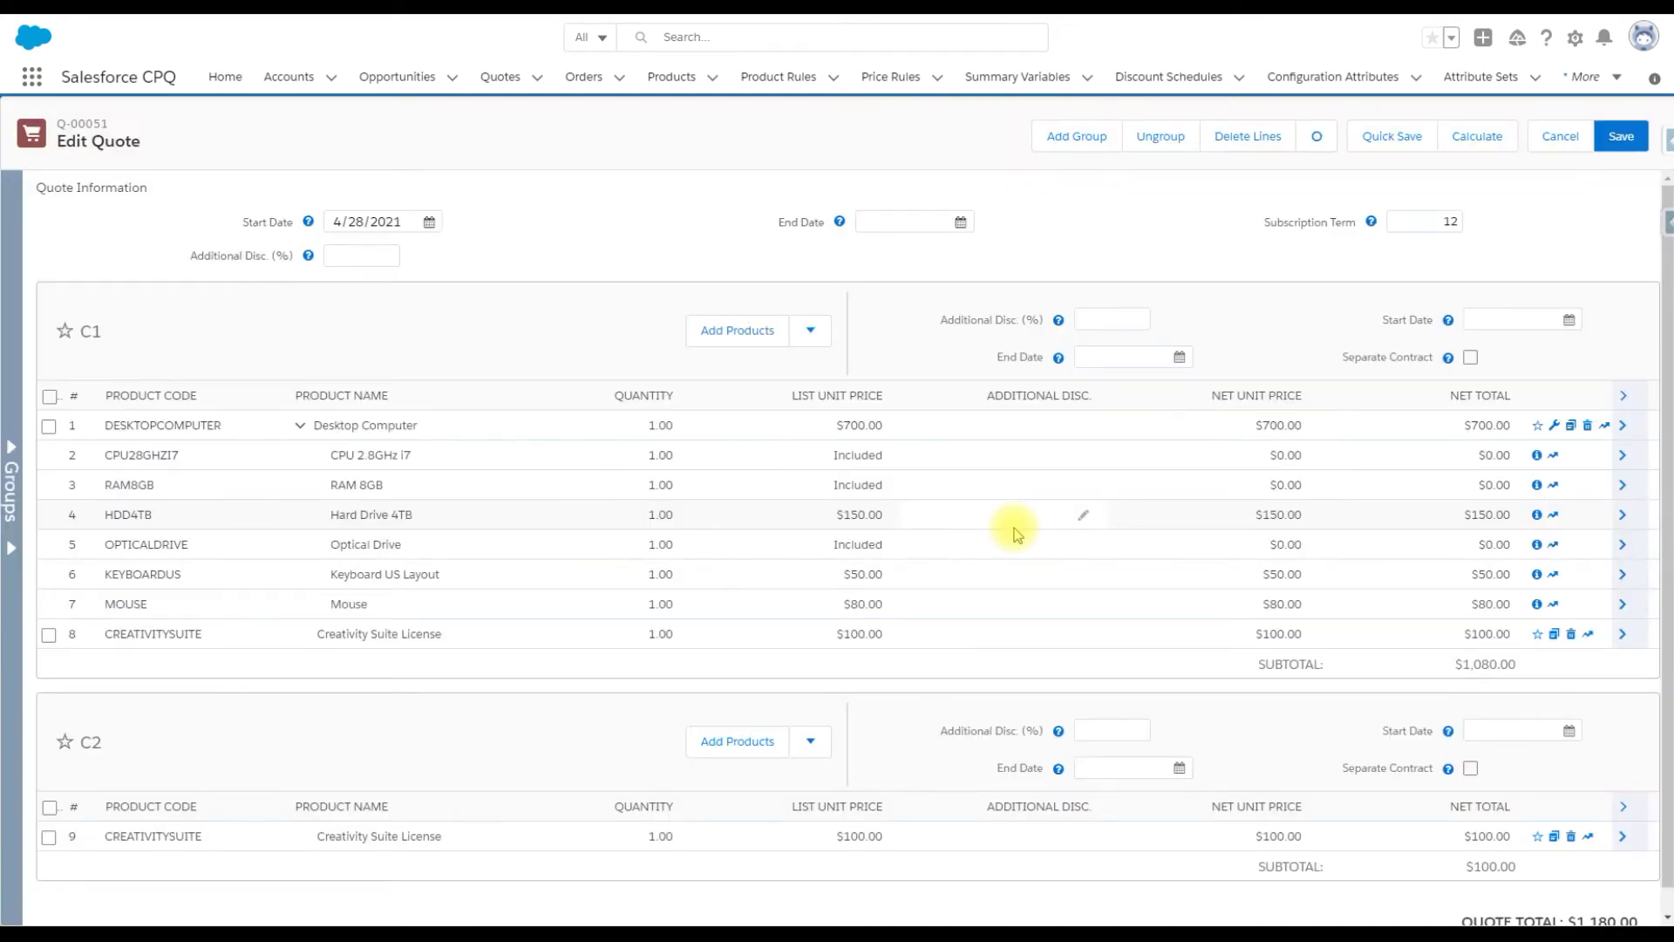
Enable Separate Contract for both groups C1 and C2, and save the quote lines
scroll(1017, 533, down, 1)
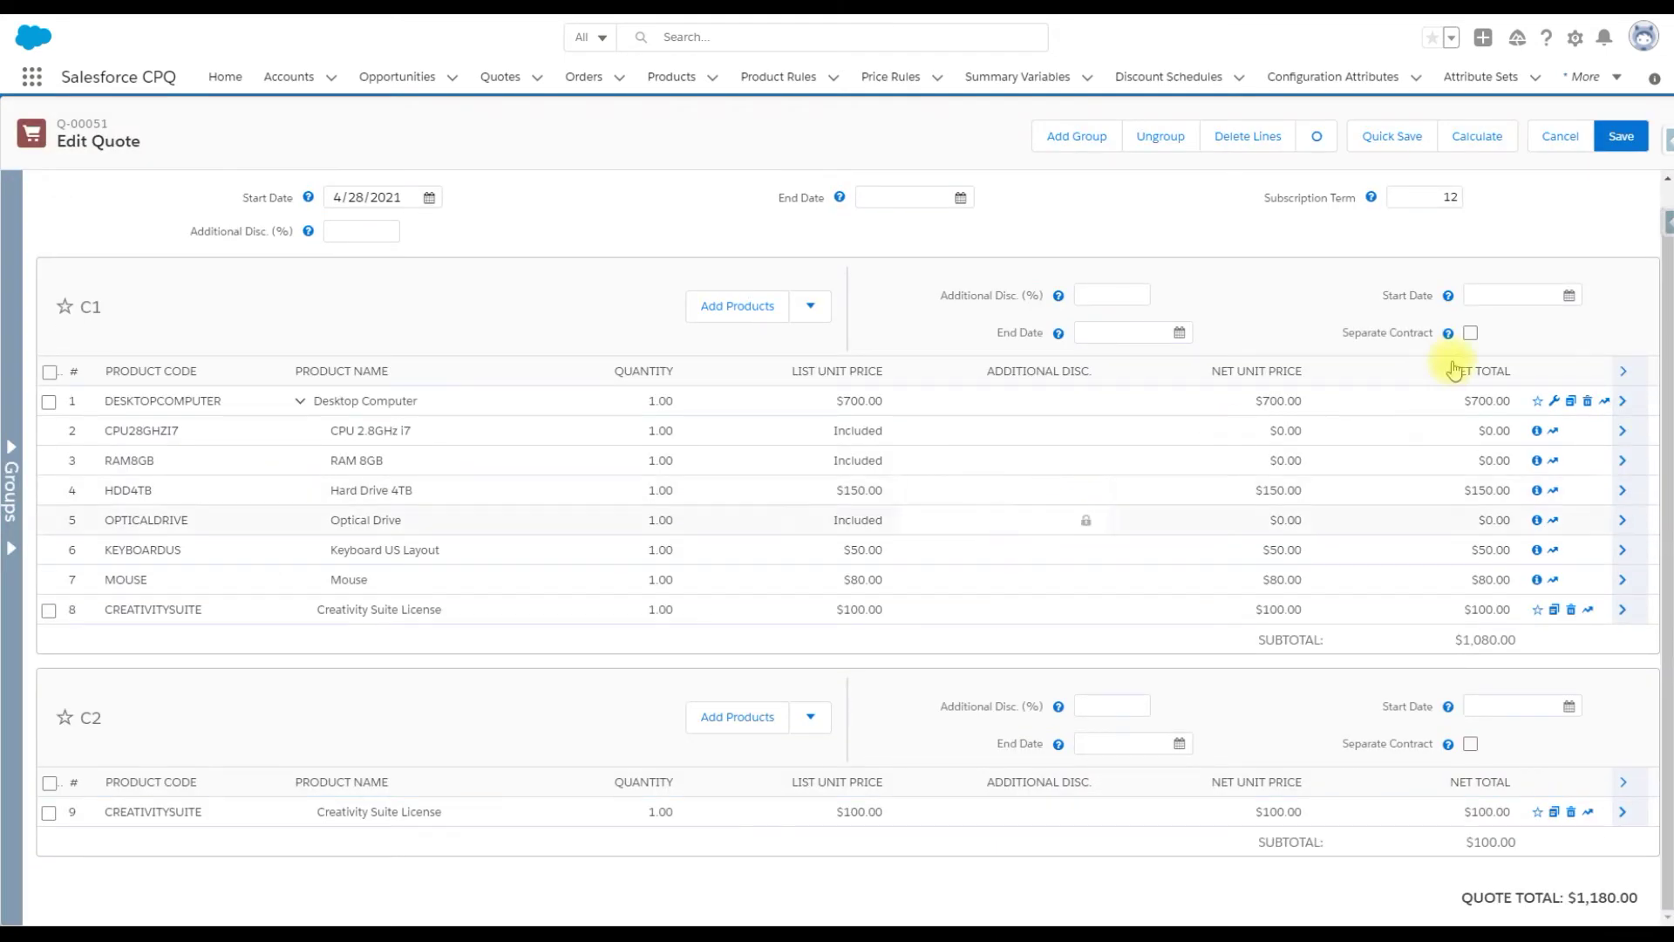
click(1471, 333)
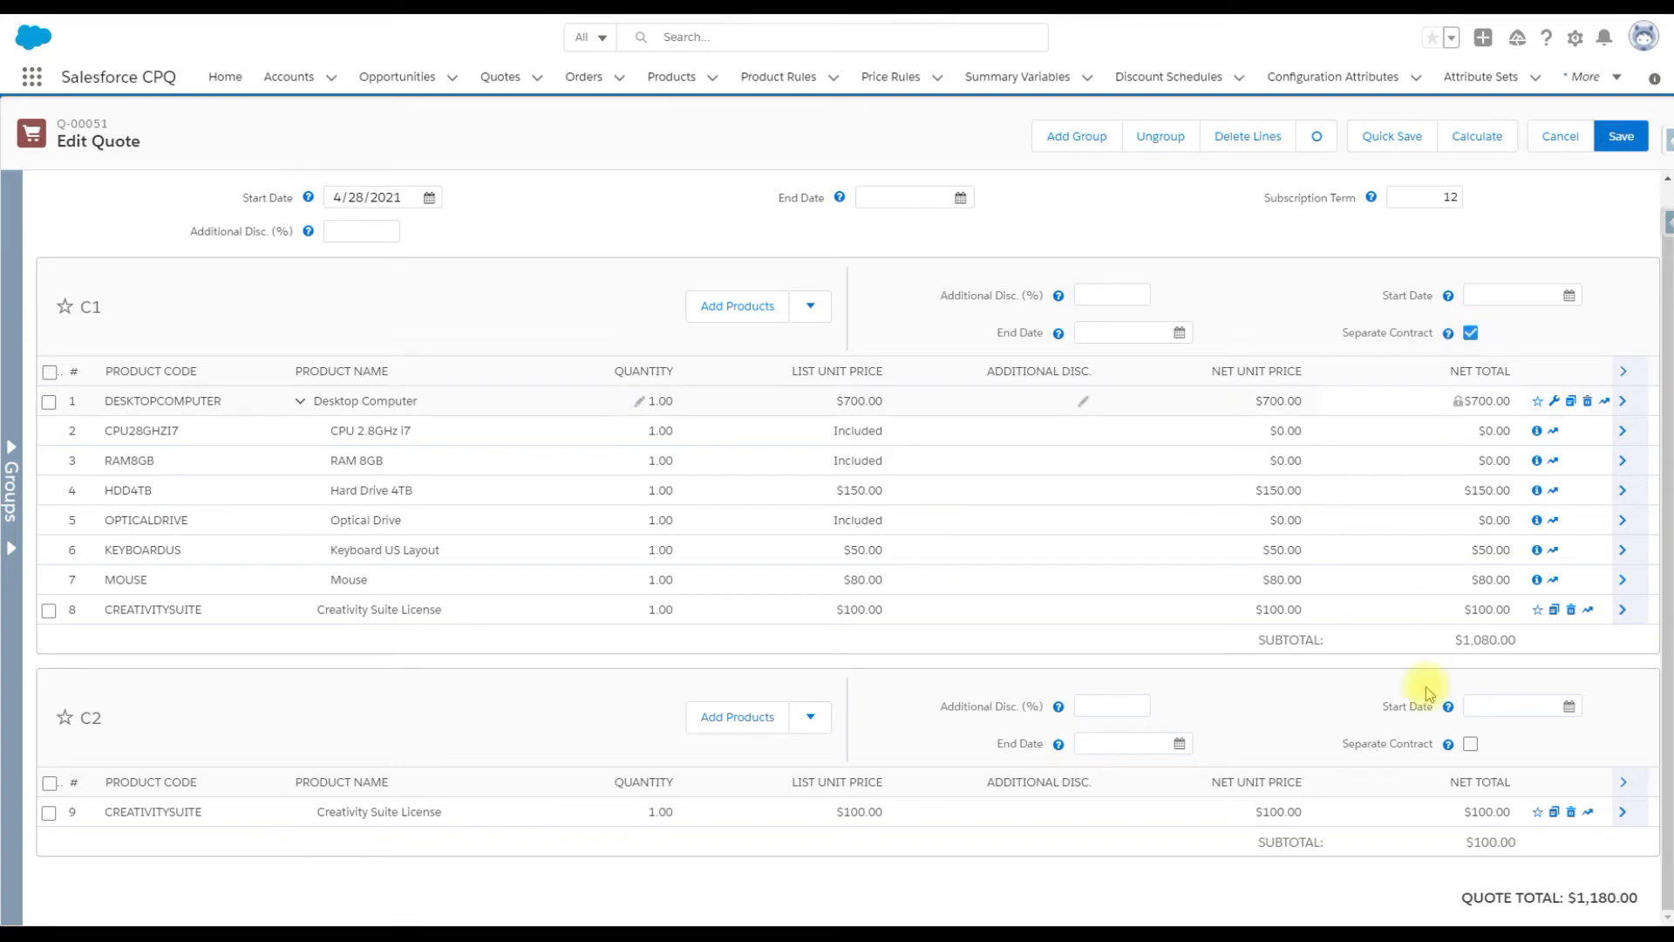
click(1470, 744)
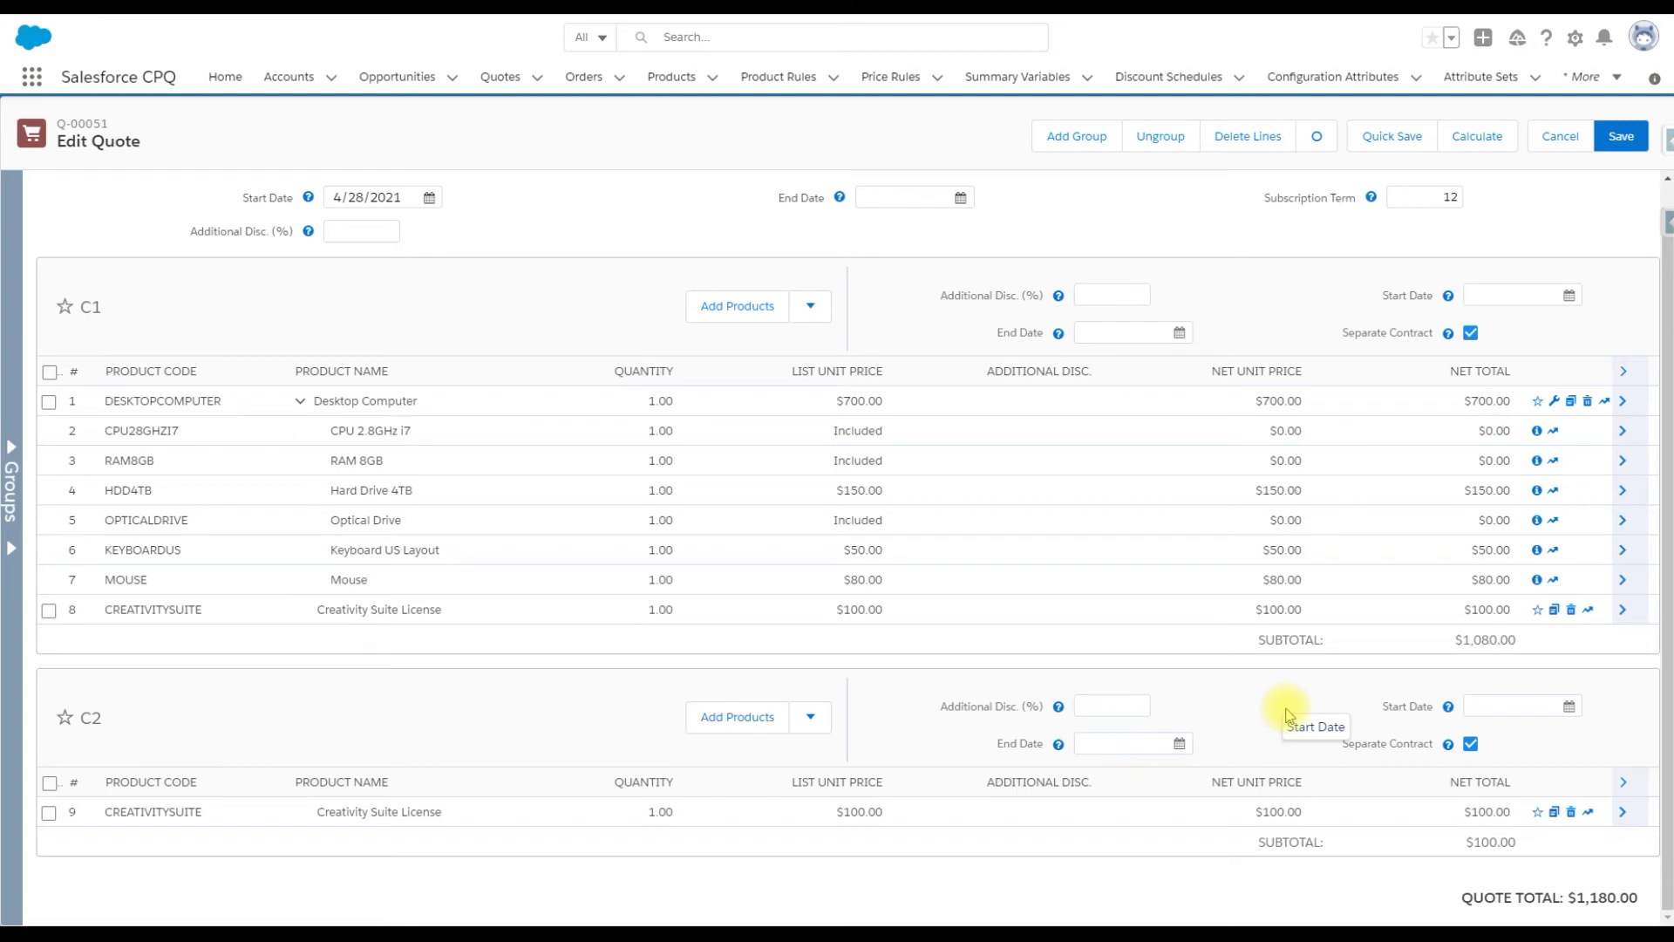
click(1621, 137)
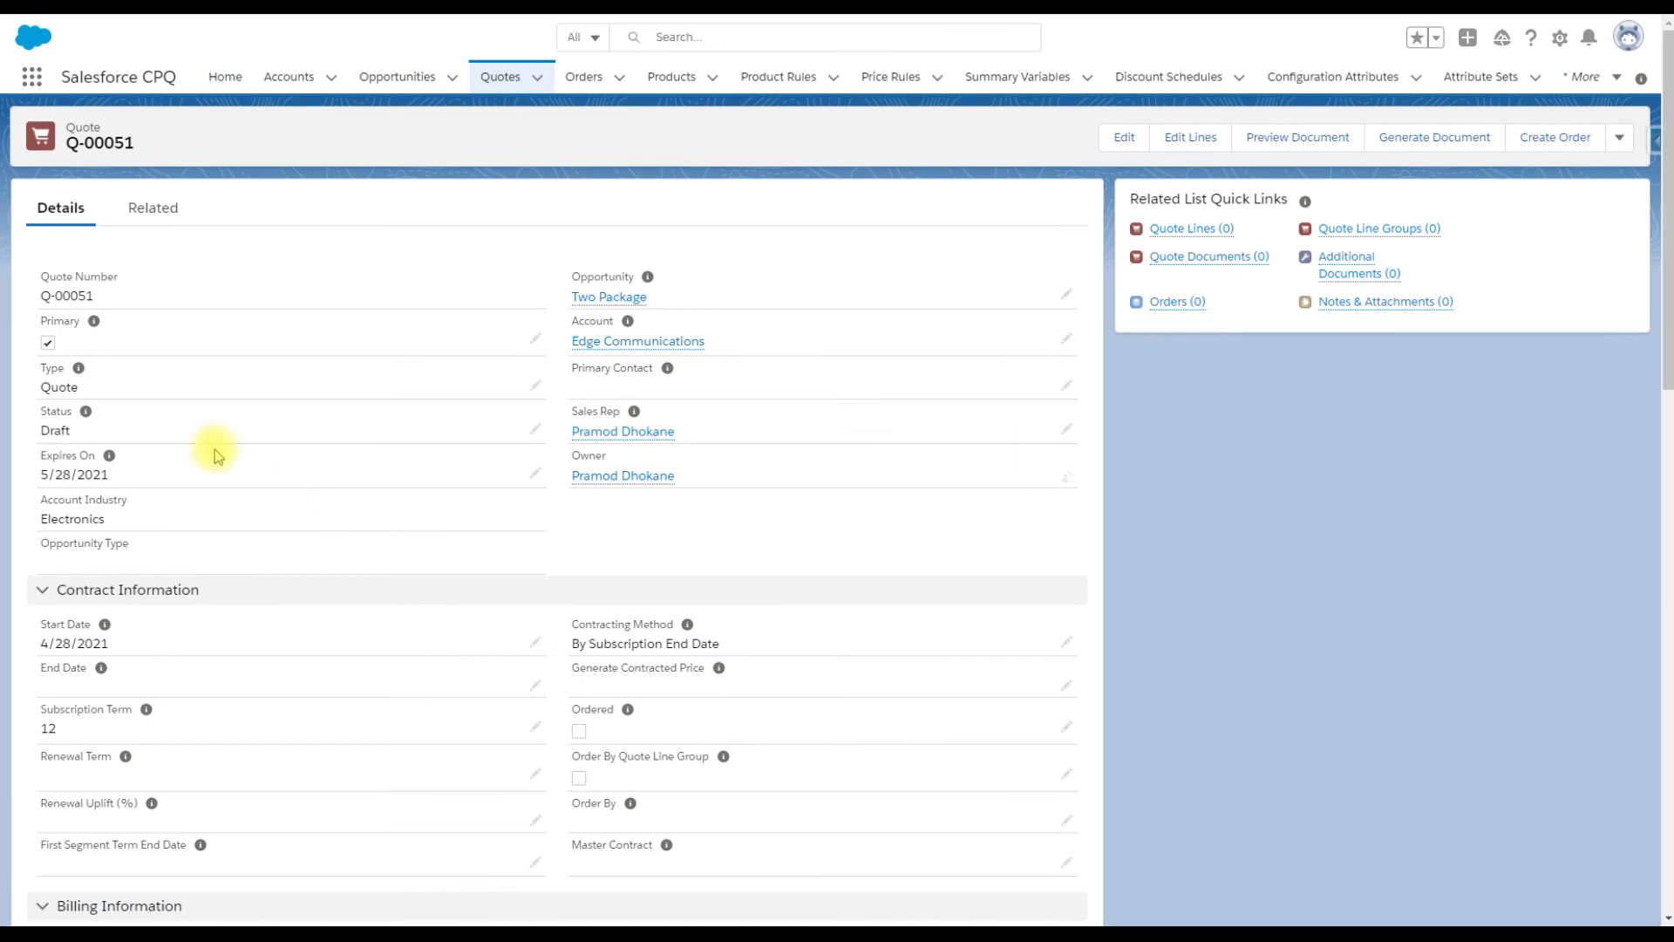
Set the quote's status to Approved and save the record
click(535, 431)
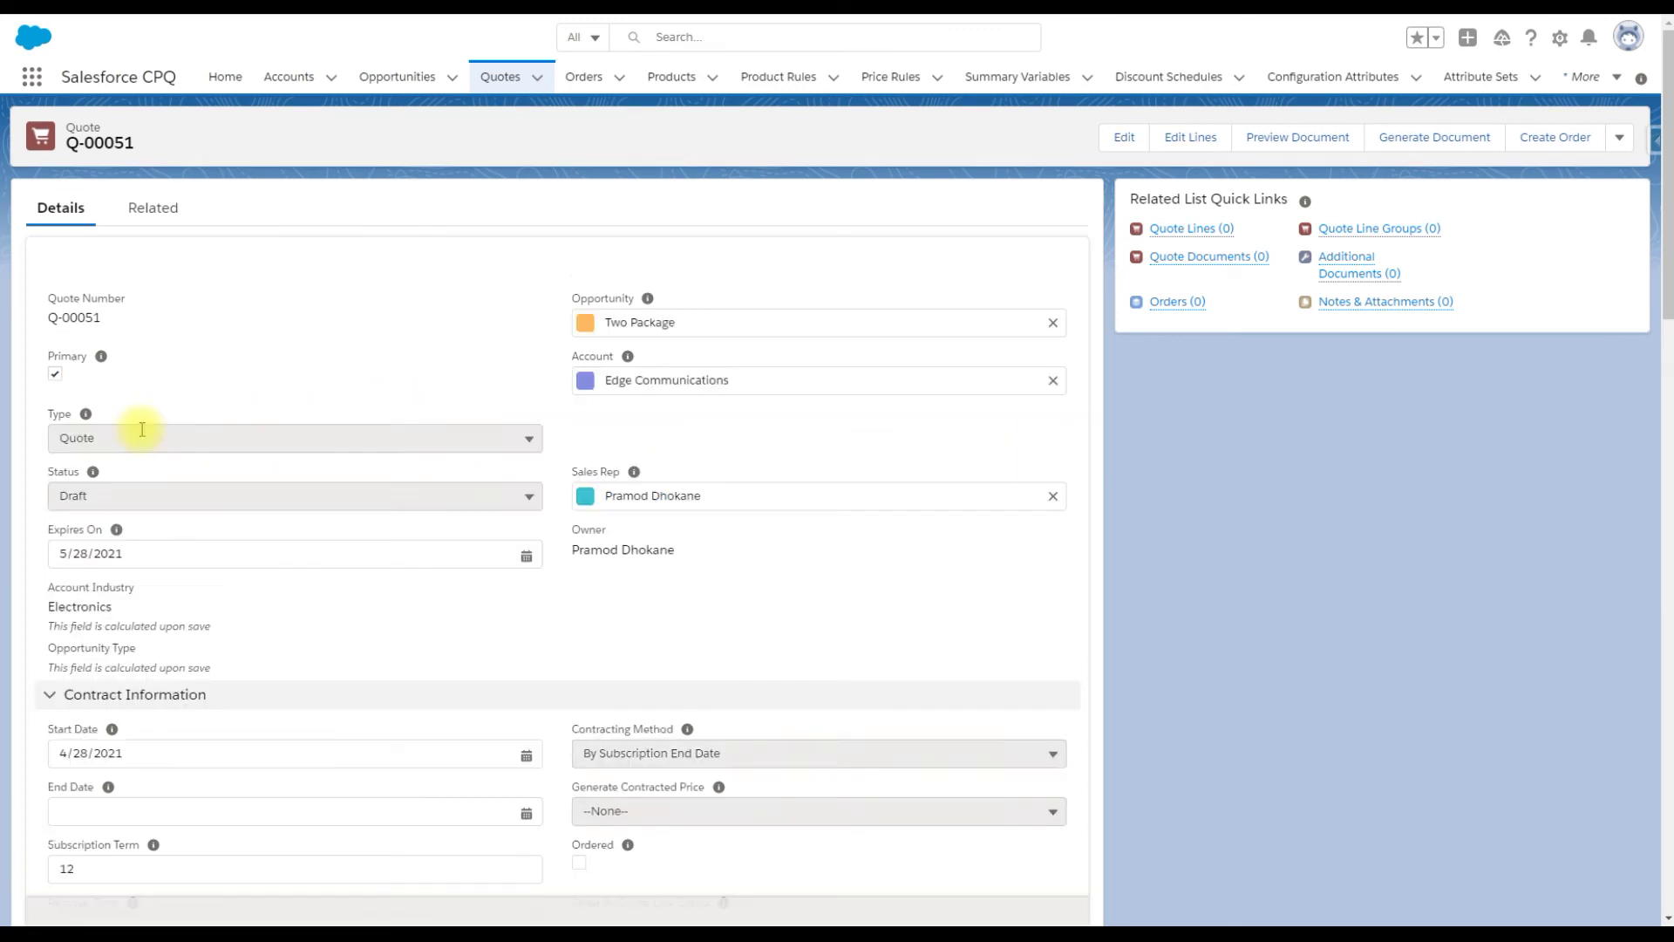
click(124, 495)
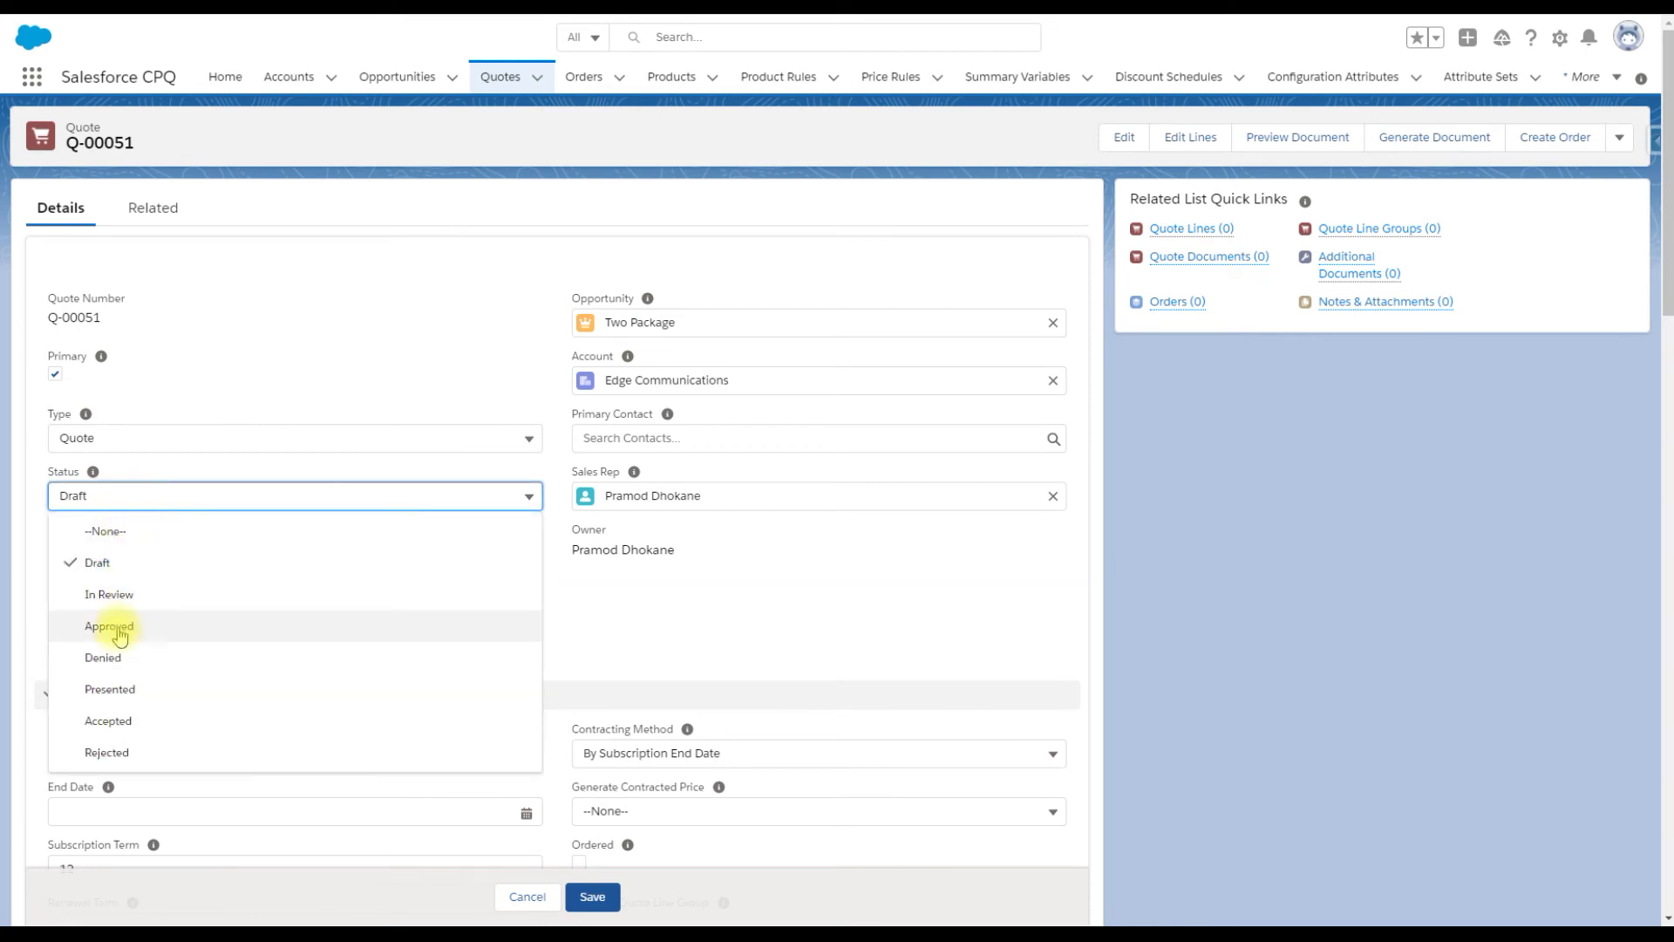
click(118, 628)
click(592, 897)
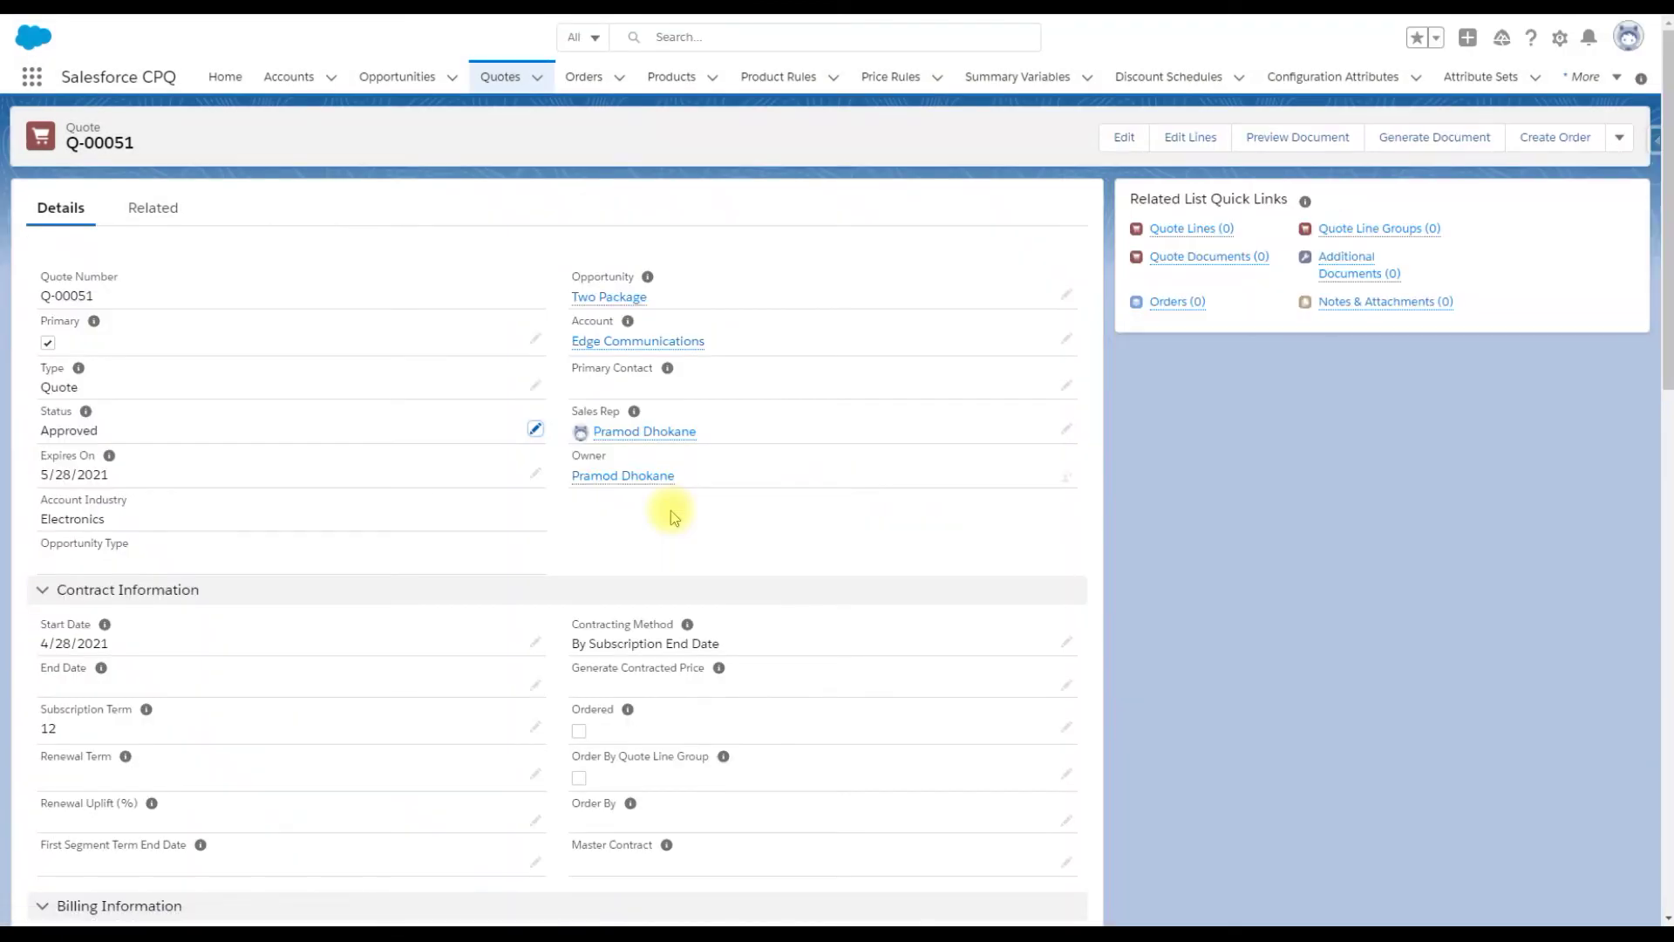
Open the quote's Two Package opportunity and close it with the stage Closed Won
click(608, 299)
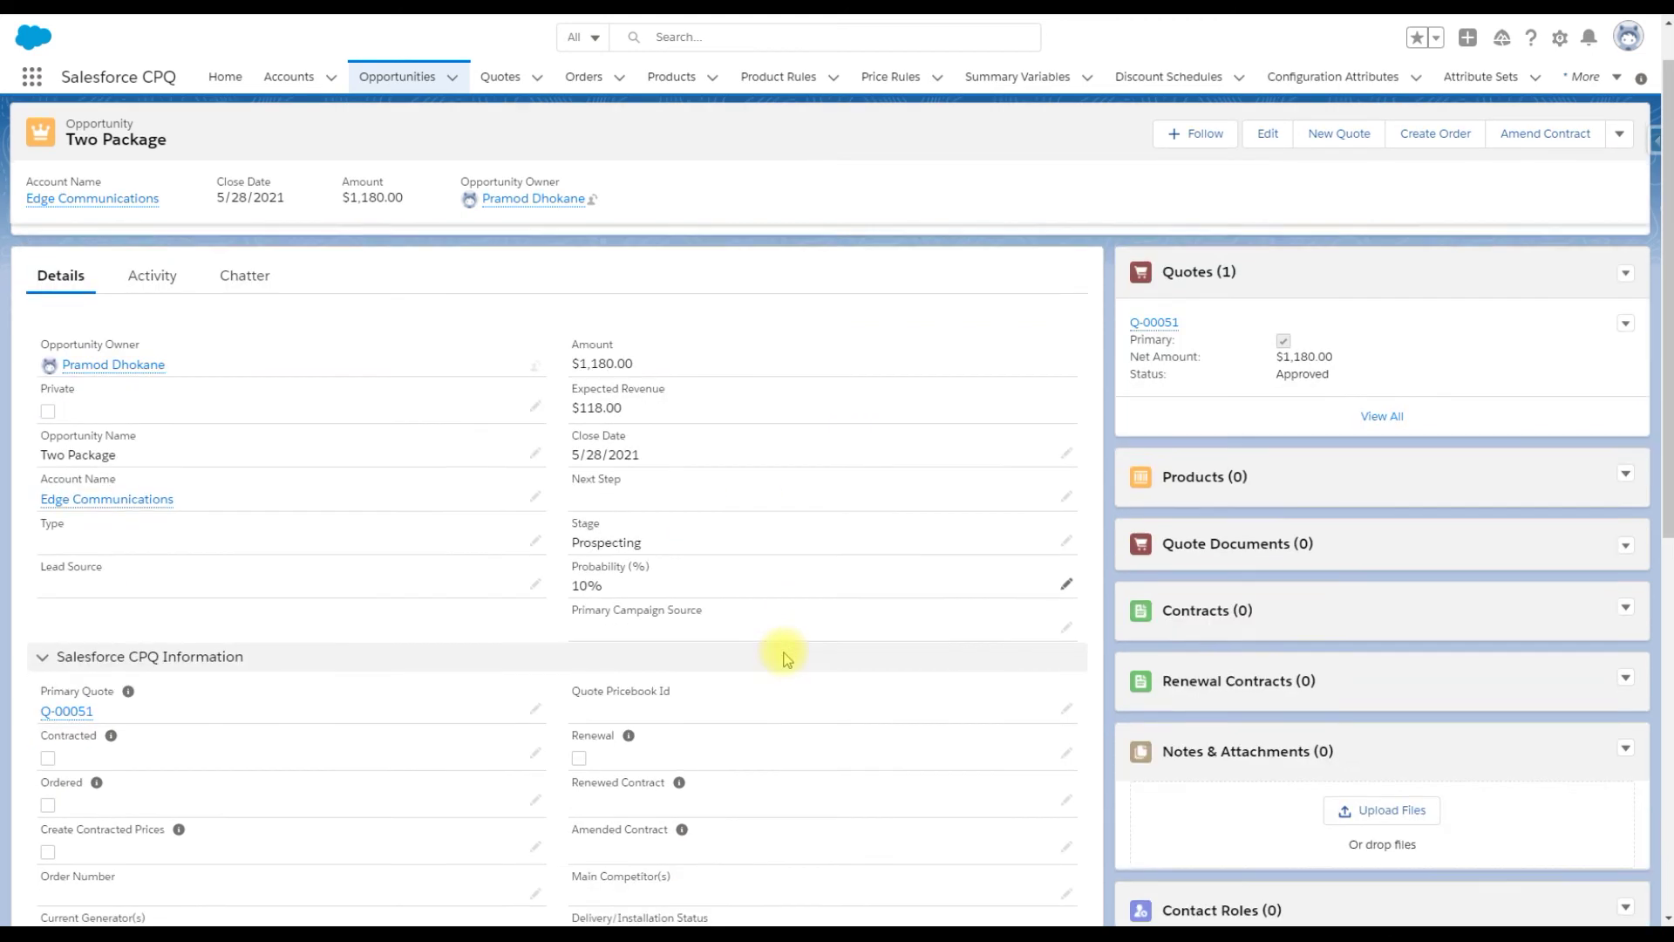
scroll(785, 654, down, 1)
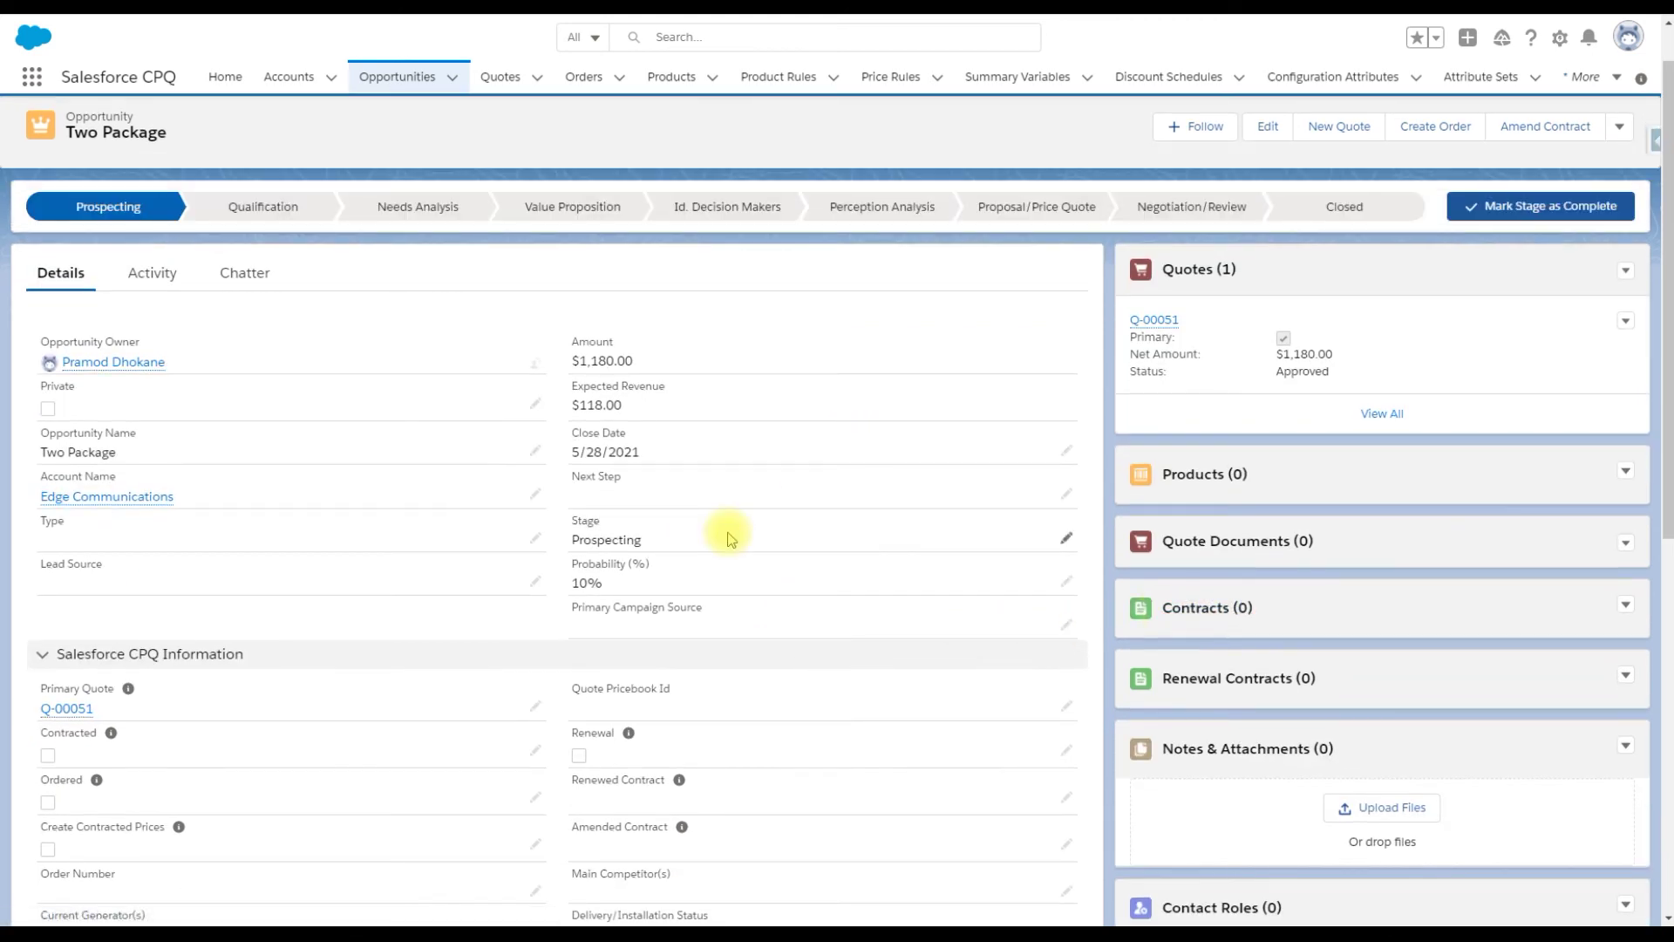
click(1344, 206)
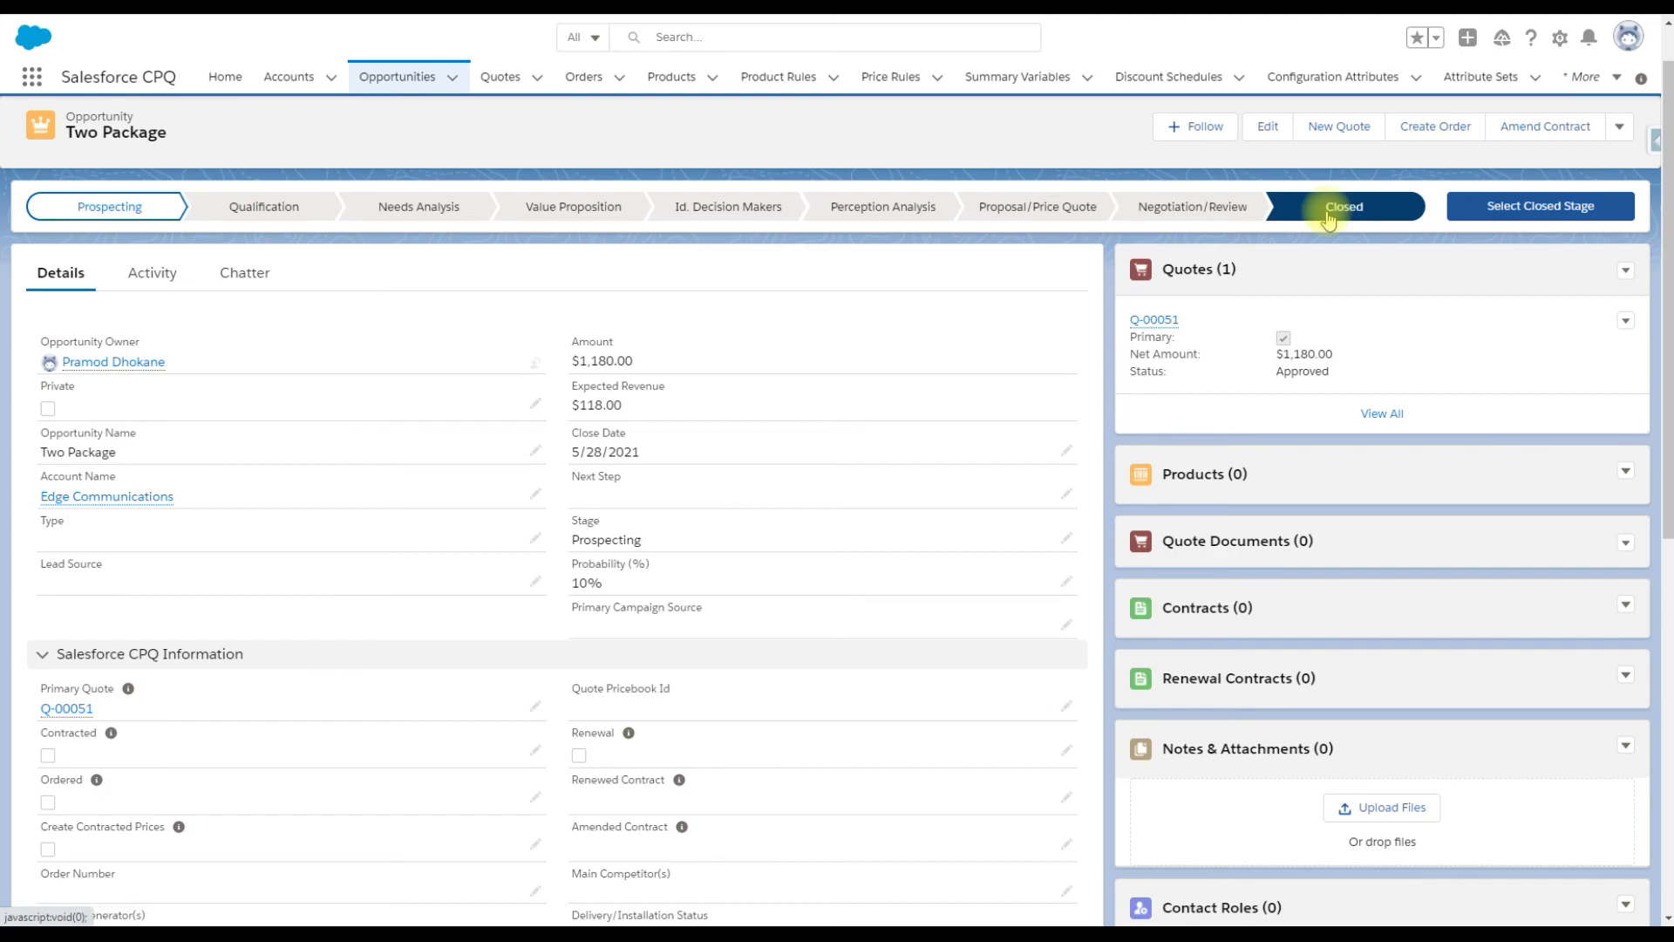
click(1500, 225)
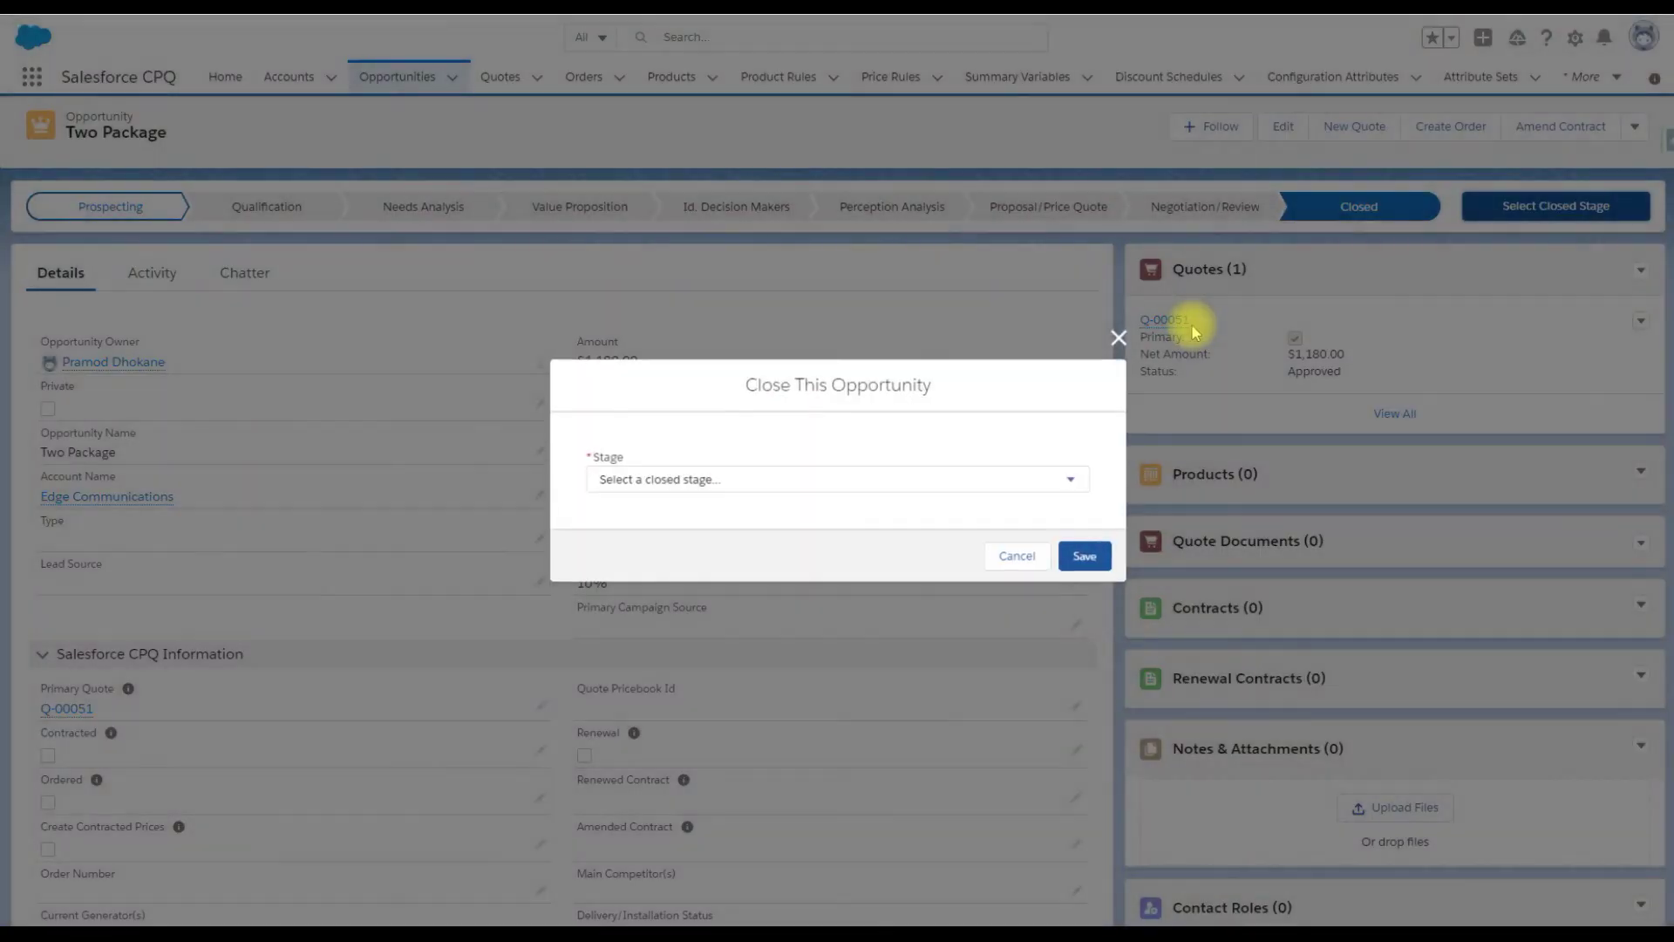
click(684, 479)
click(672, 512)
click(1085, 555)
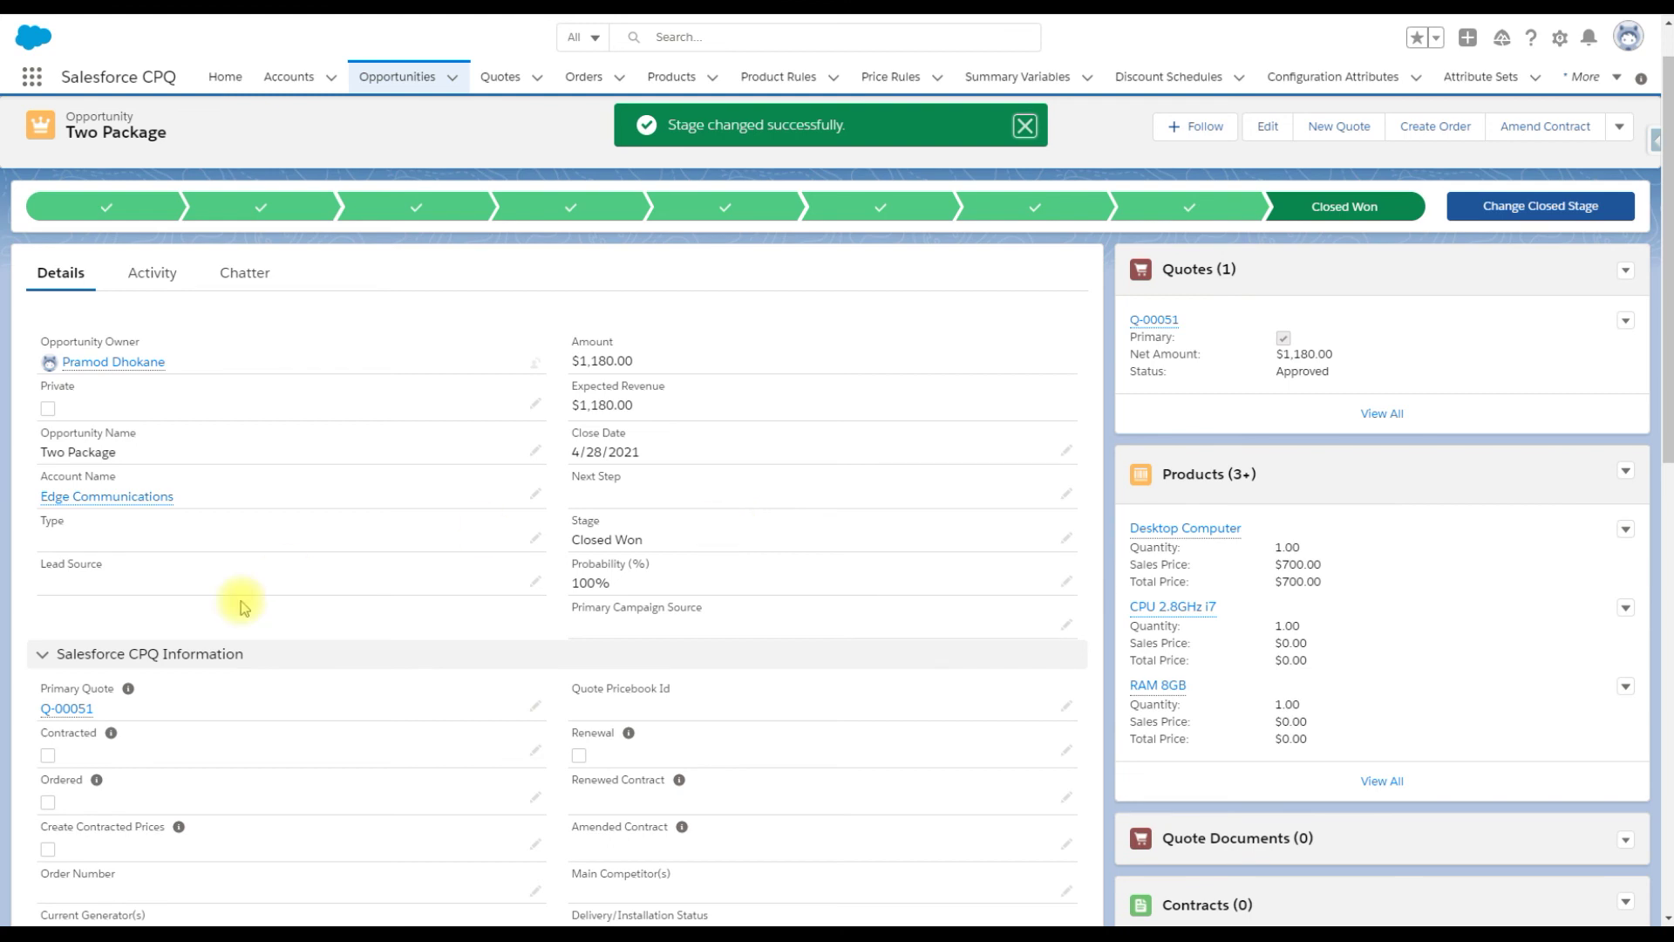
Mark the Two Package opportunity as Contracted, save it, and check its related contracts
scroll(67, 667, down, 1)
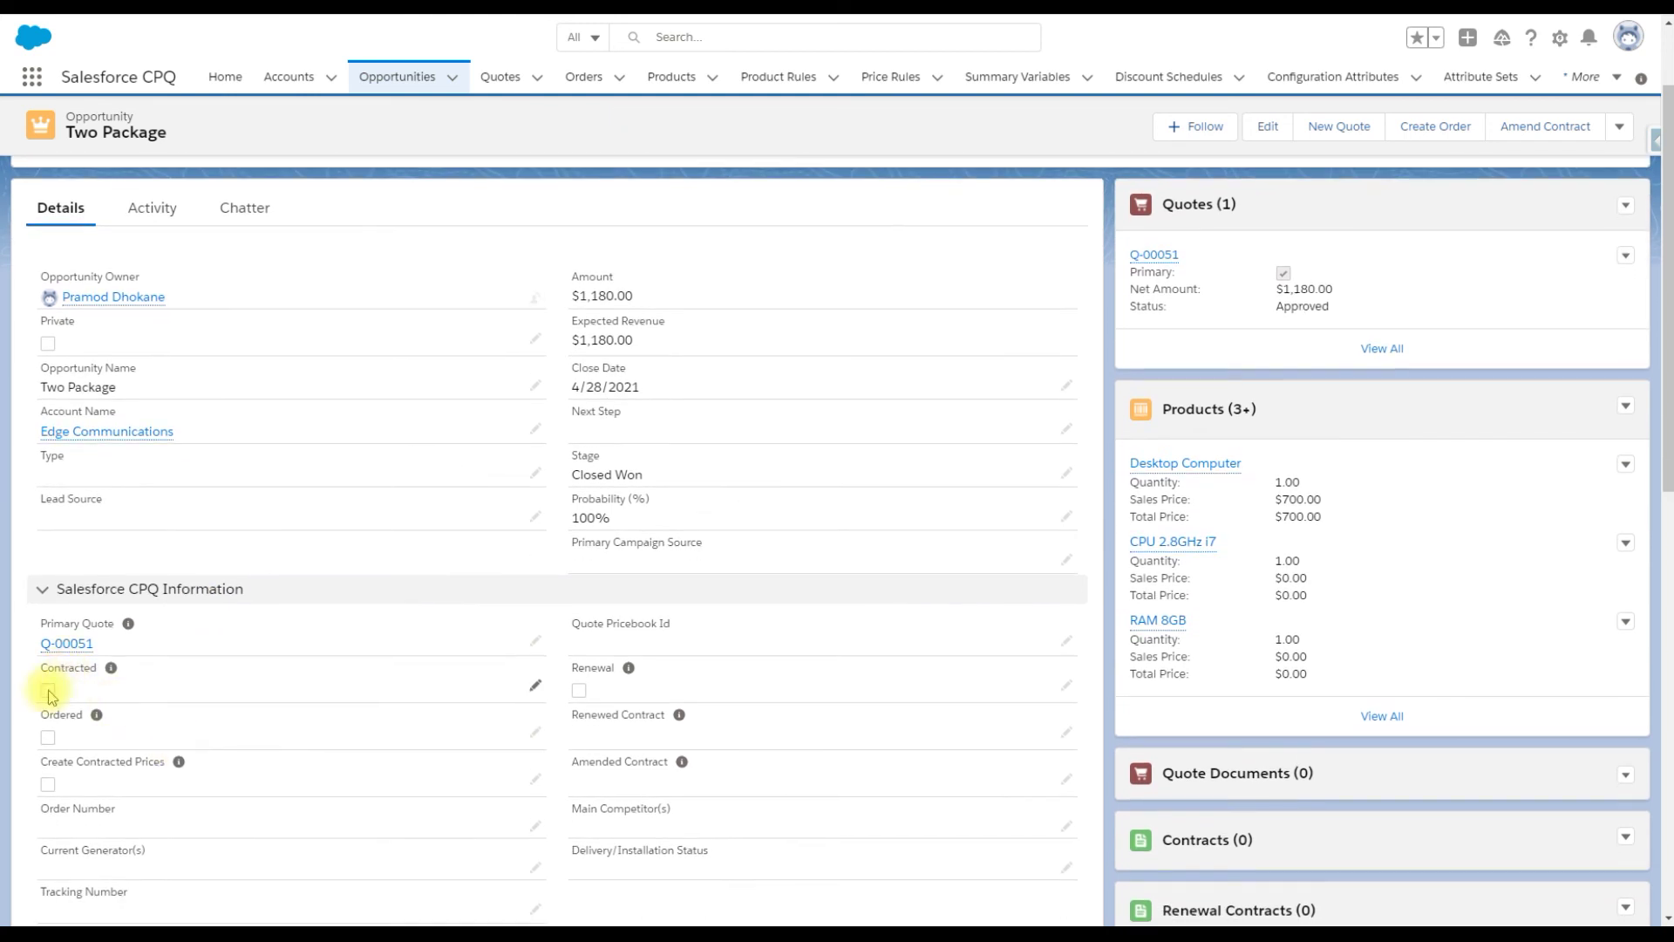
double_click(48, 695)
click(56, 715)
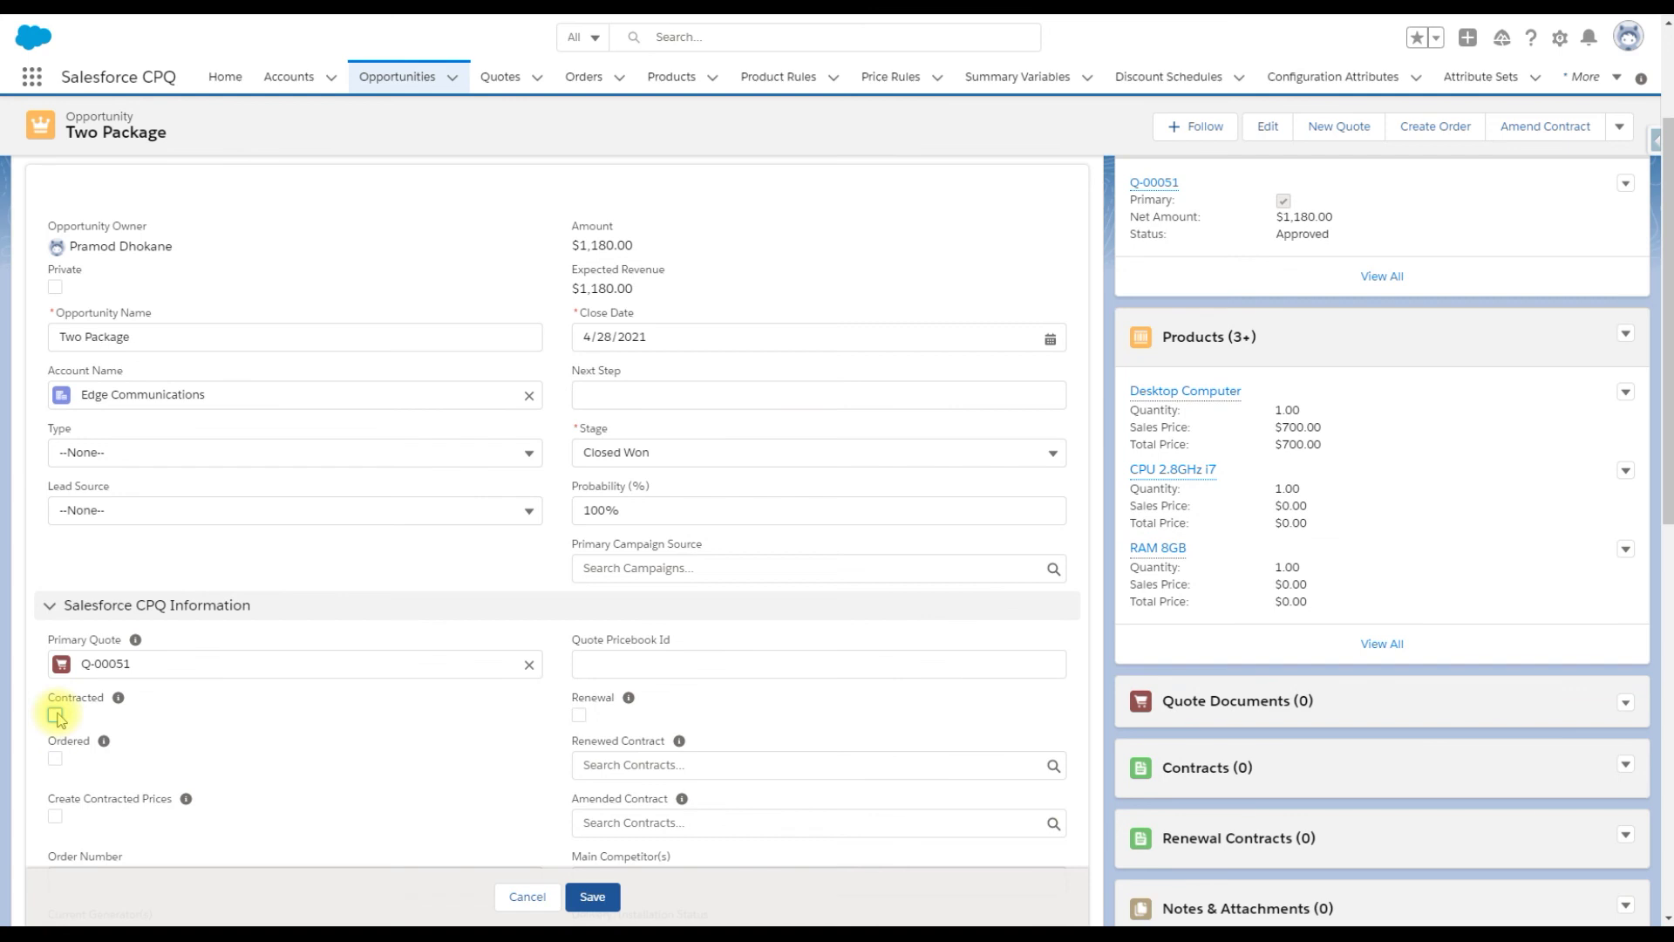
click(591, 902)
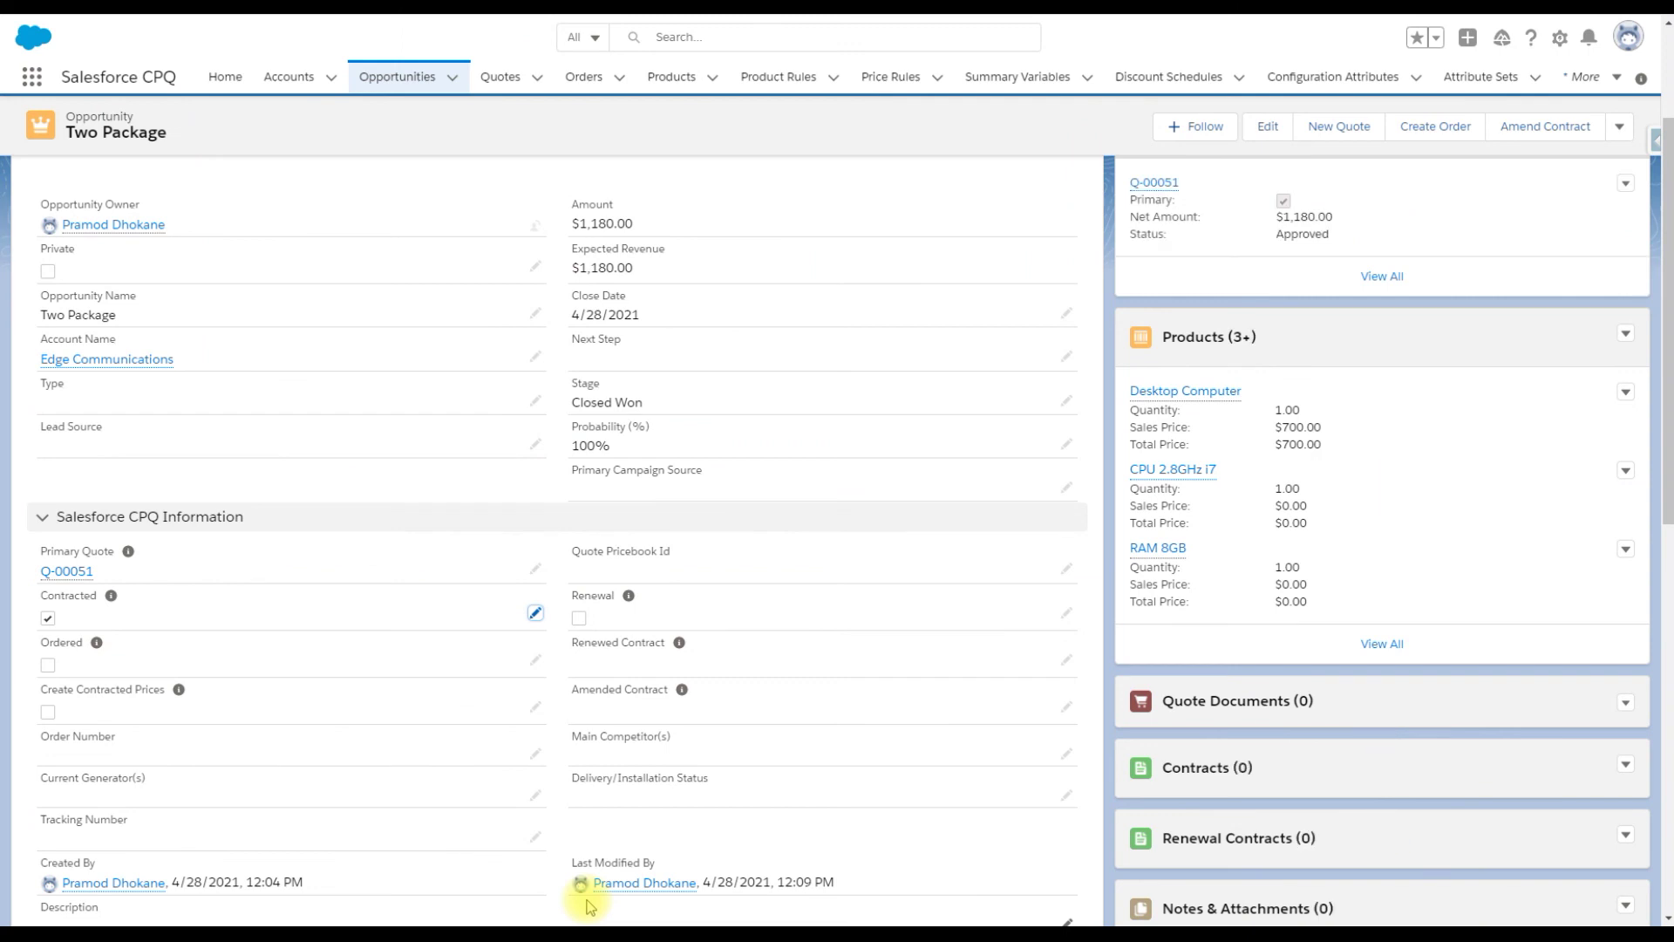
scroll(736, 863, down, 3)
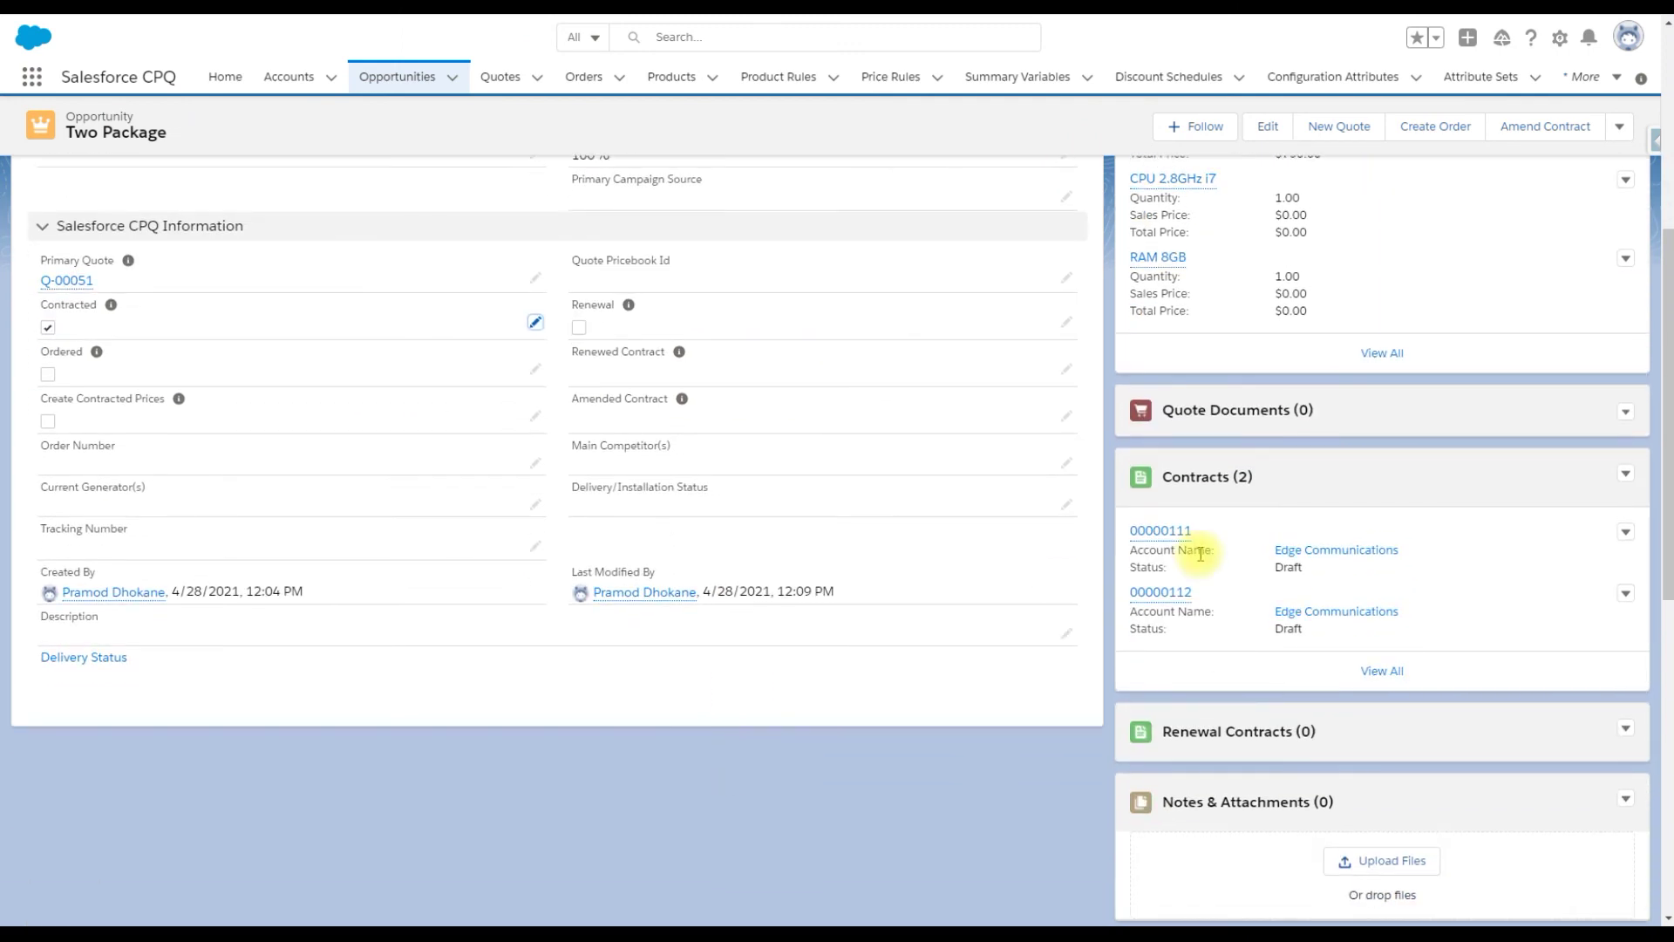